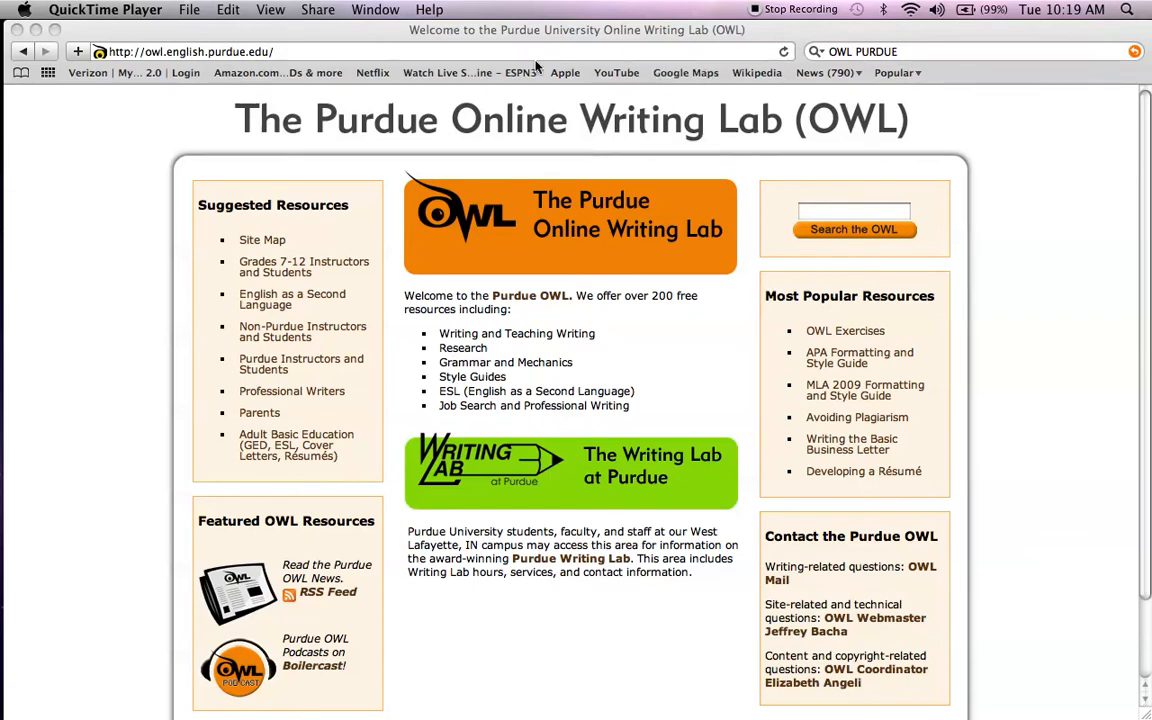
# - Open the APA Formatting and Style Guide and review its general format guidelines
pyautogui.click(845, 362)
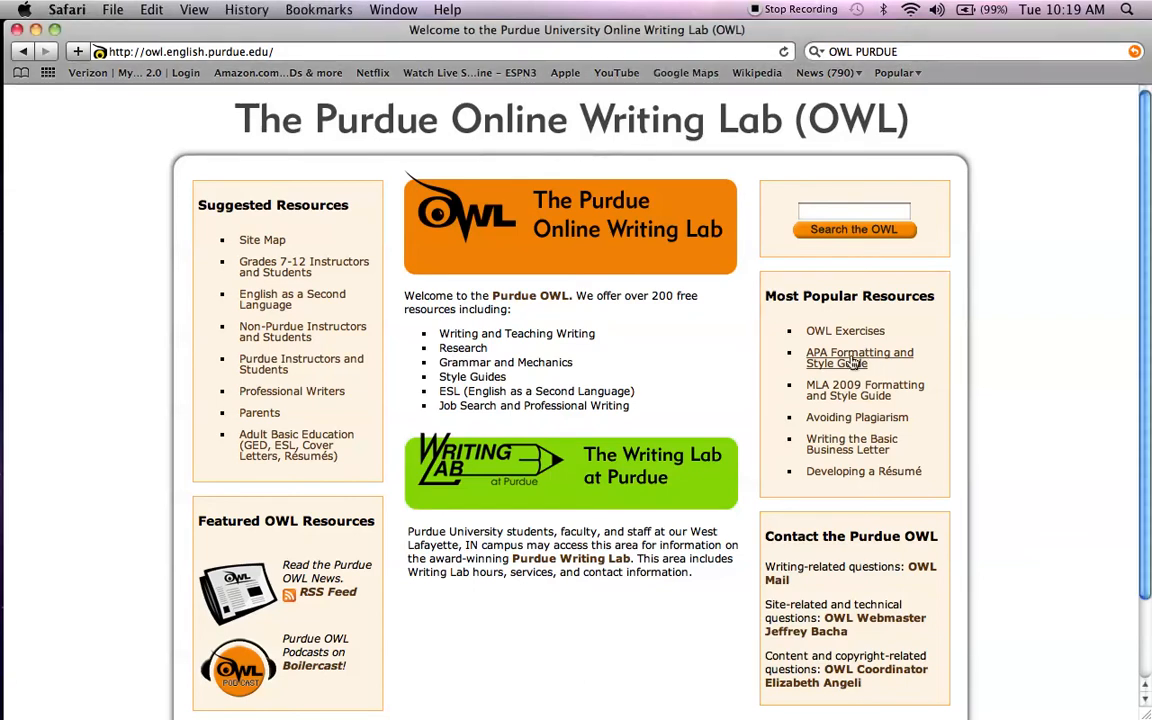
pyautogui.click(852, 362)
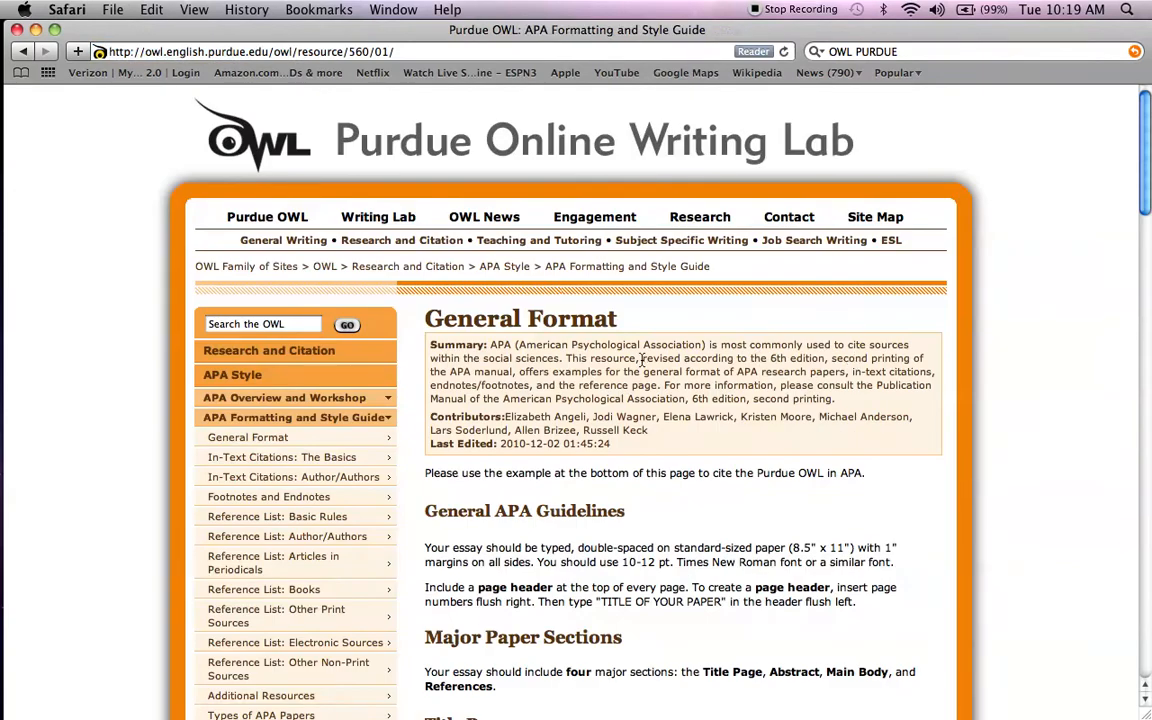
pyautogui.scroll(-3, 642, 359)
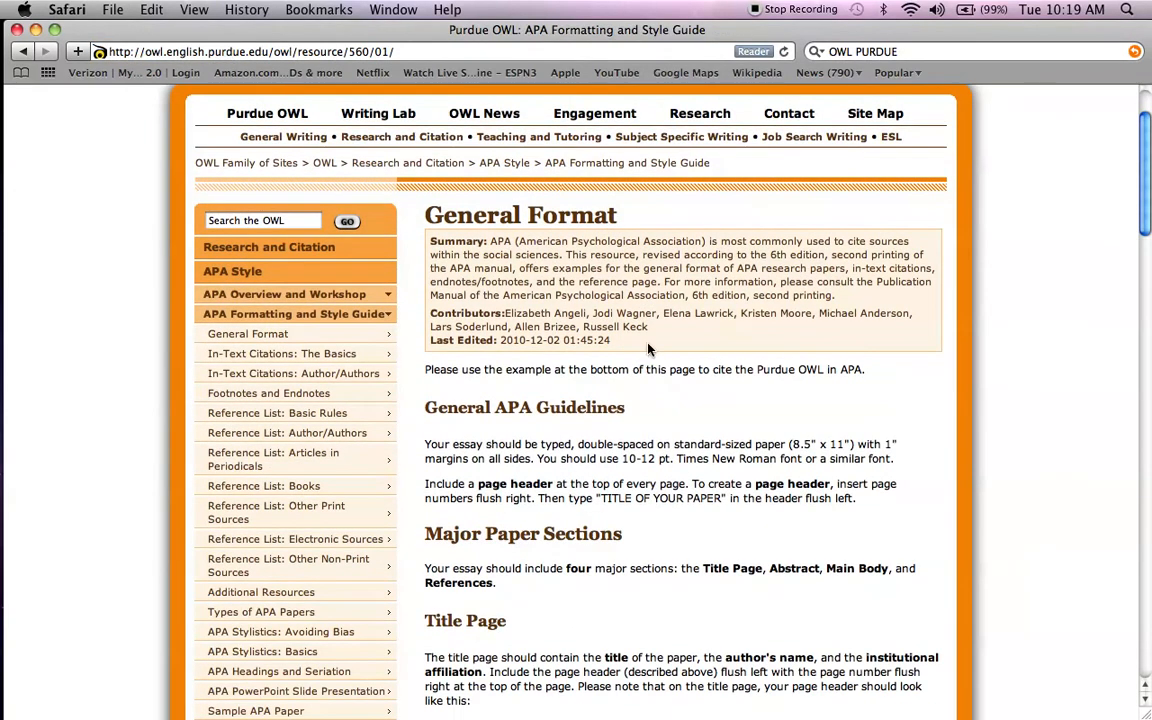
pyautogui.scroll(-3, 250, 478)
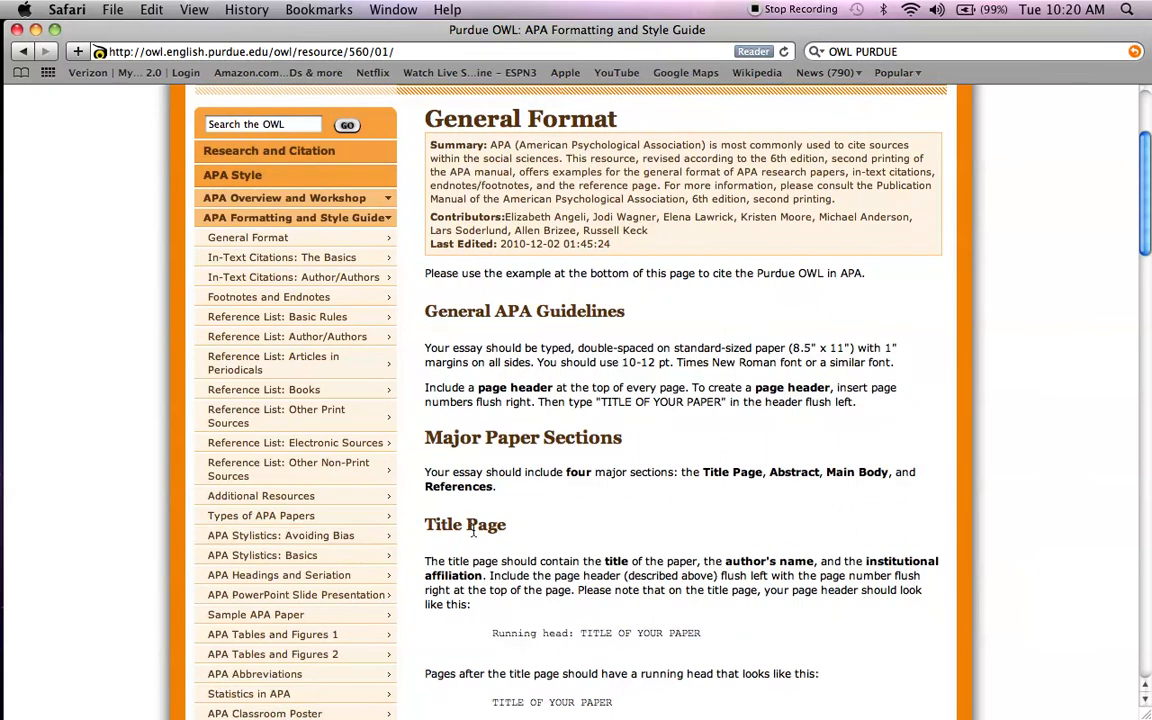
pyautogui.scroll(3, 474, 533)
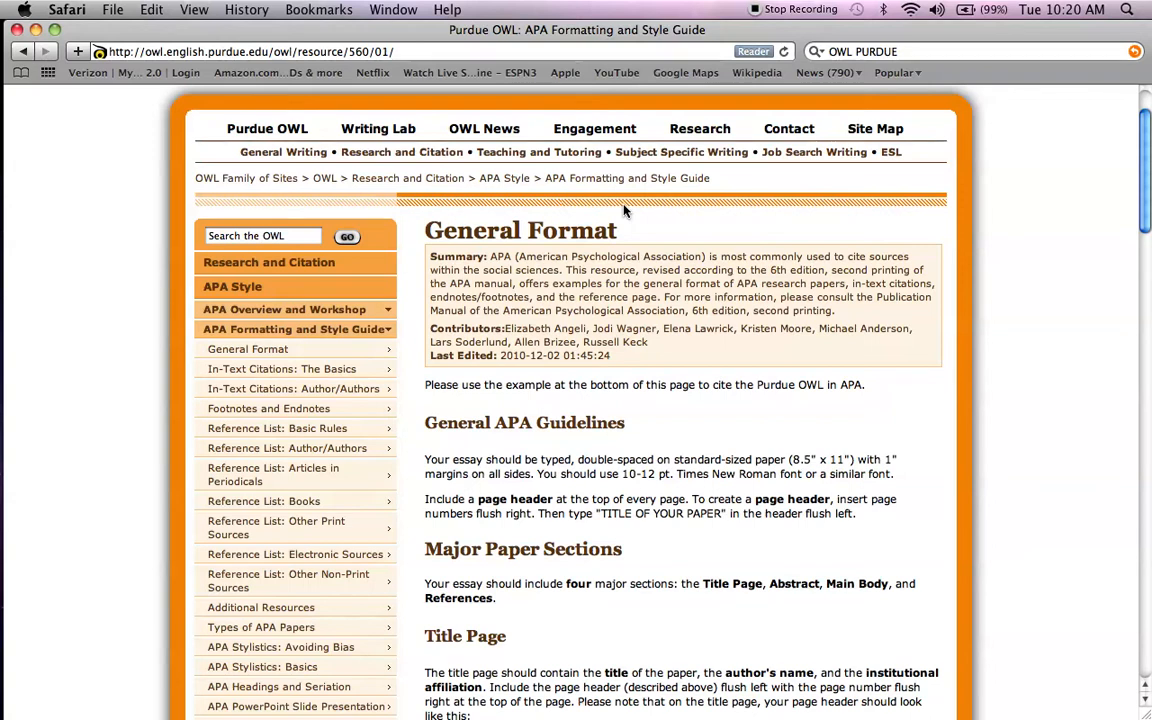
# - Move the browser window aside and bring the sample paper PDF forward, showing the start of its title page
pyautogui.moveTo(203, 29); pyautogui.dragTo(551, 102)
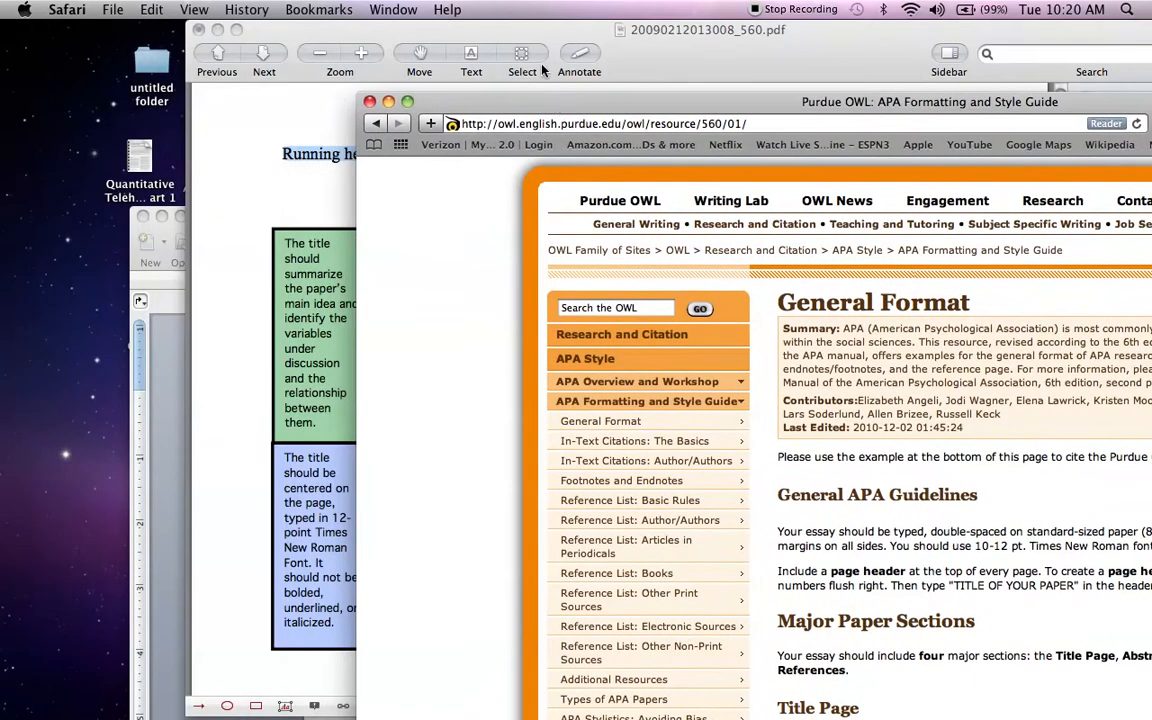
pyautogui.moveTo(656, 38); pyautogui.dragTo(495, 30)
pyautogui.scroll(1, 496, 135)
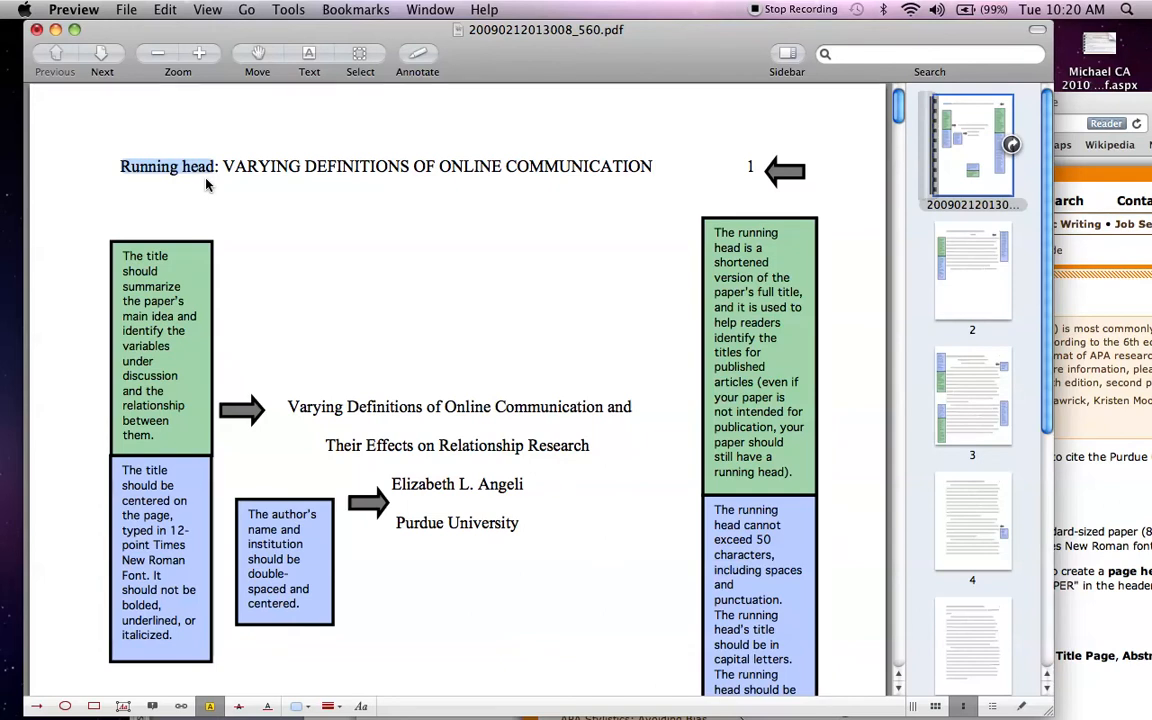
# - Examine the sample title page's running head, page number, title, author and institution lines, and formatting notes
pyautogui.moveTo(207, 183); pyautogui.dragTo(218, 170)
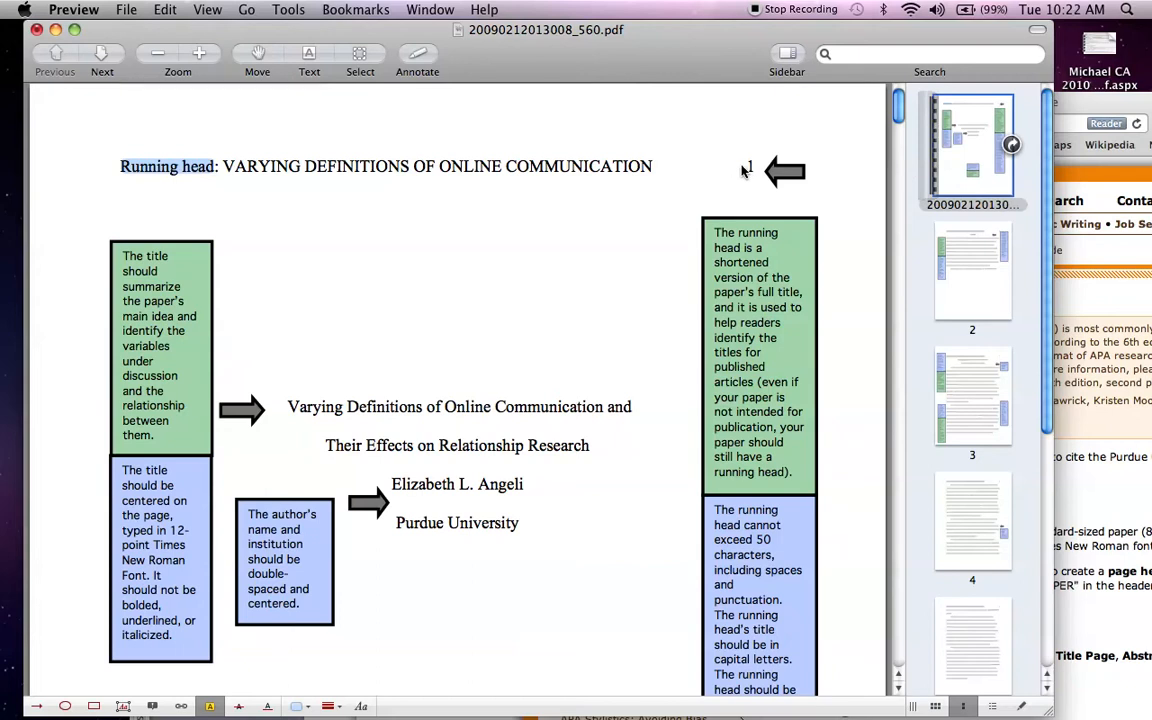
pyautogui.scroll(-2, 646, 165)
pyautogui.scroll(-2, 646, 165)
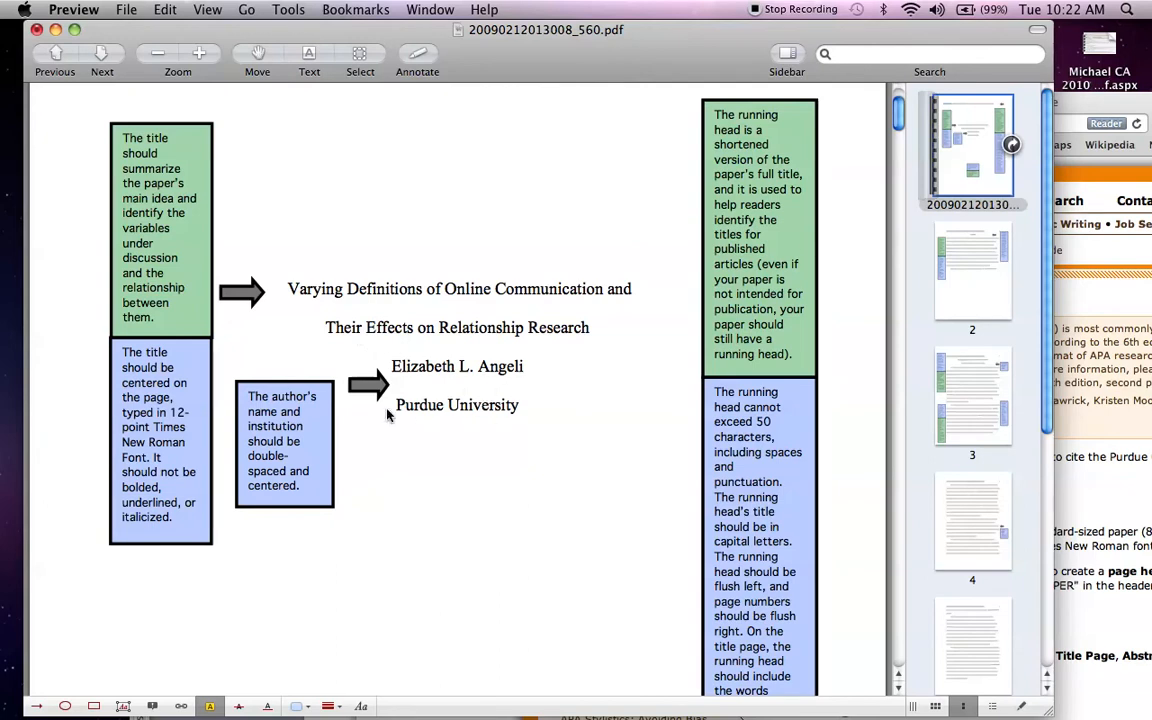
pyautogui.scroll(1, 528, 435)
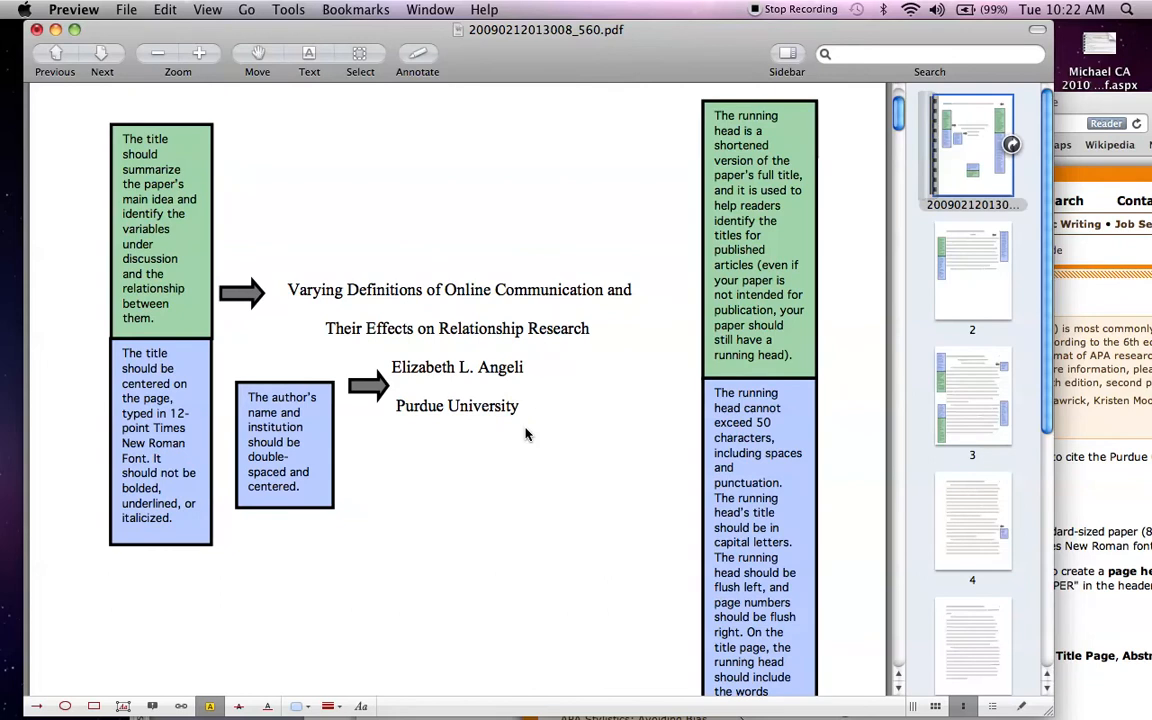
pyautogui.scroll(3, 528, 435)
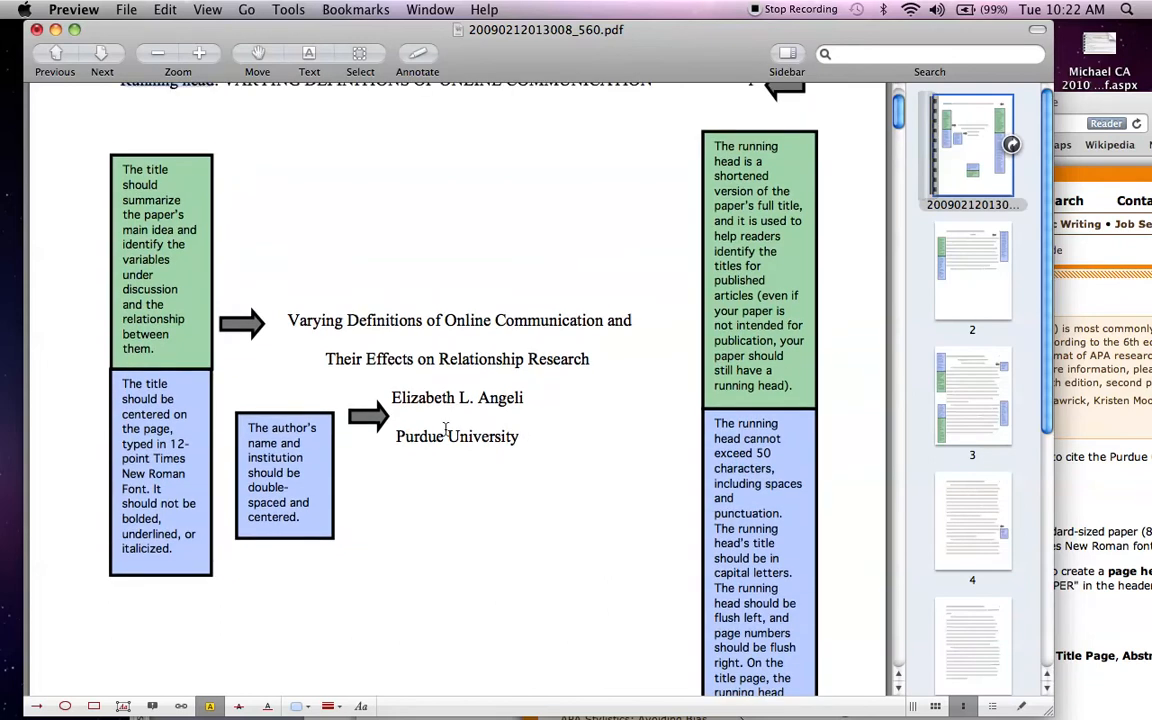
pyautogui.scroll(1, 430, 432)
pyautogui.scroll(5, 563, 432)
pyautogui.scroll(3, 563, 432)
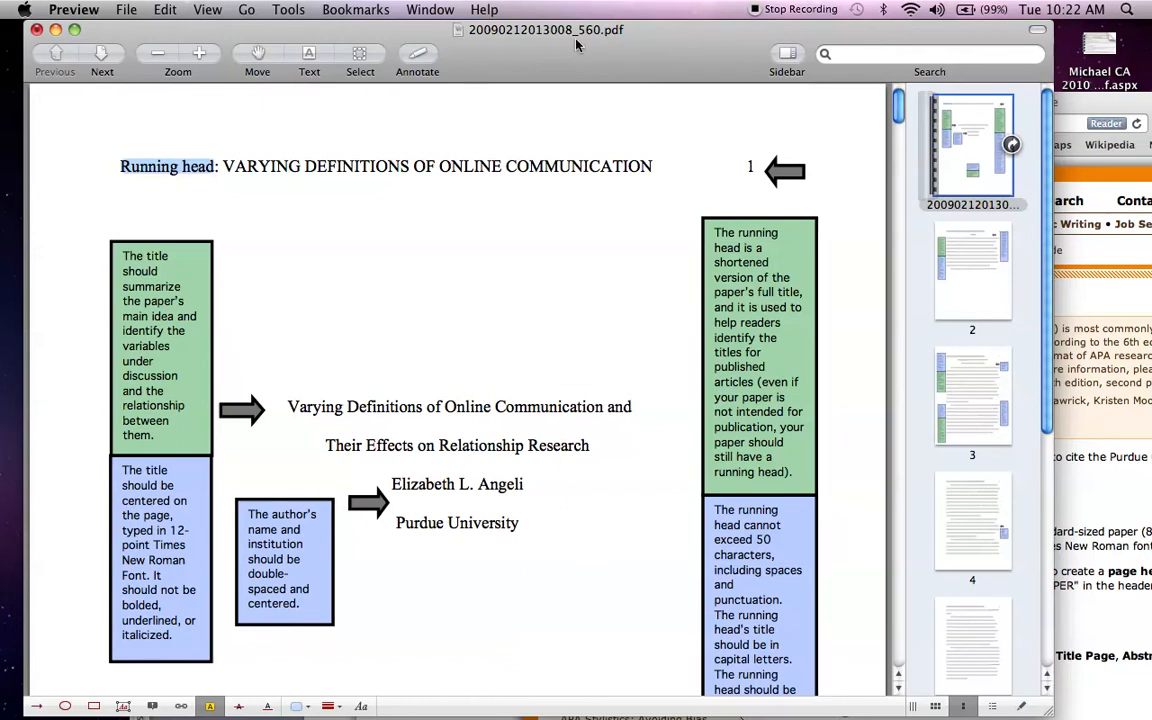
# - Shift the PDF window slightly and switch to Microsoft Word with a blank document
pyautogui.moveTo(559, 50)
pyautogui.mouseDown()
pyautogui.moveTo(578, 47)
pyautogui.moveTo(531, 58)
pyautogui.moveTo(536, 75)
pyautogui.moveTo(541, 43)
pyautogui.mouseUp()
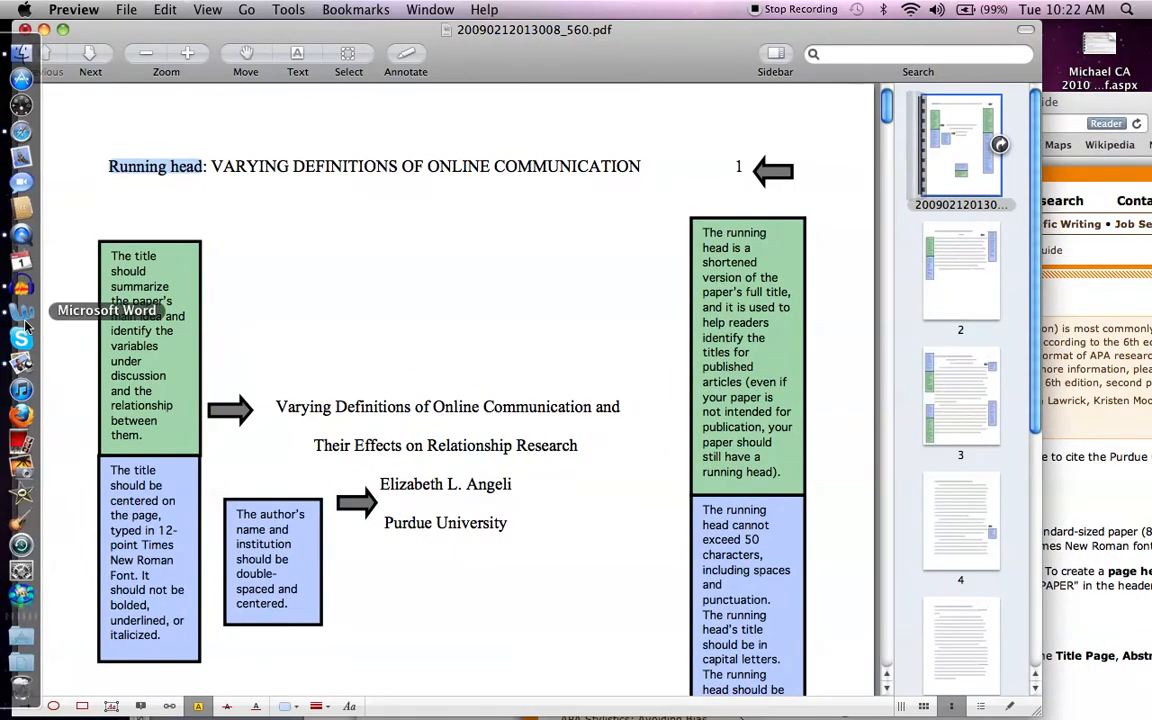
pyautogui.click(24, 318)
pyautogui.moveTo(441, 214); pyautogui.dragTo(341, 9)
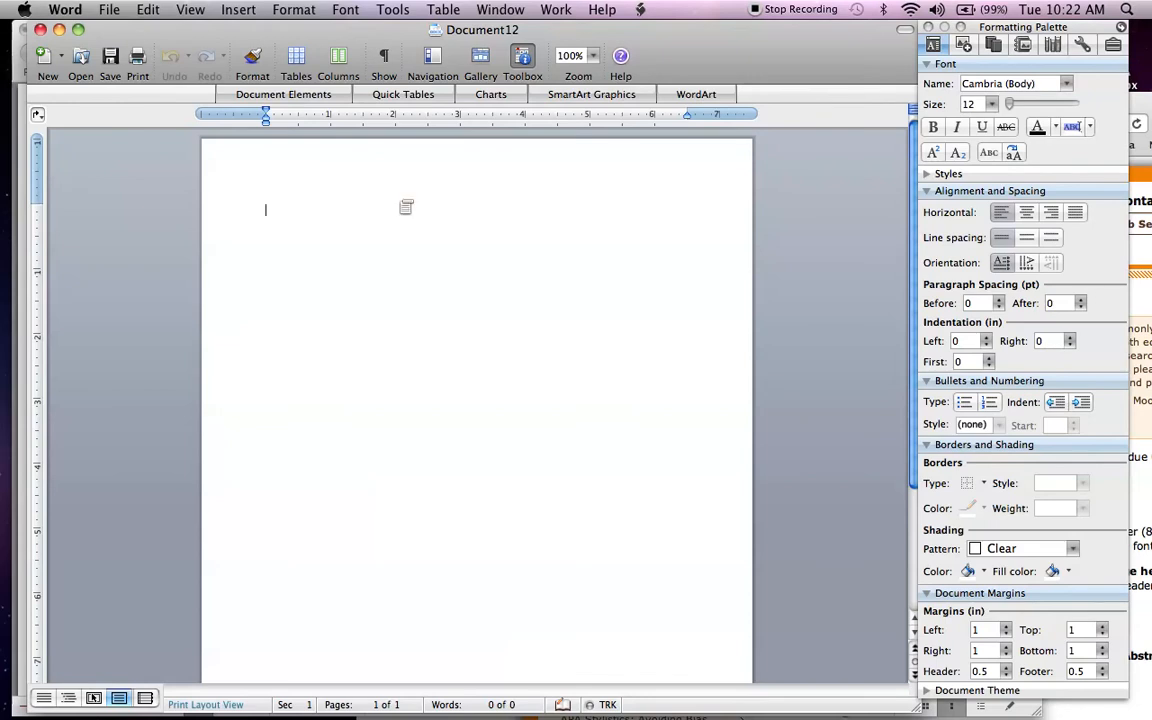
pyautogui.click(185, 9)
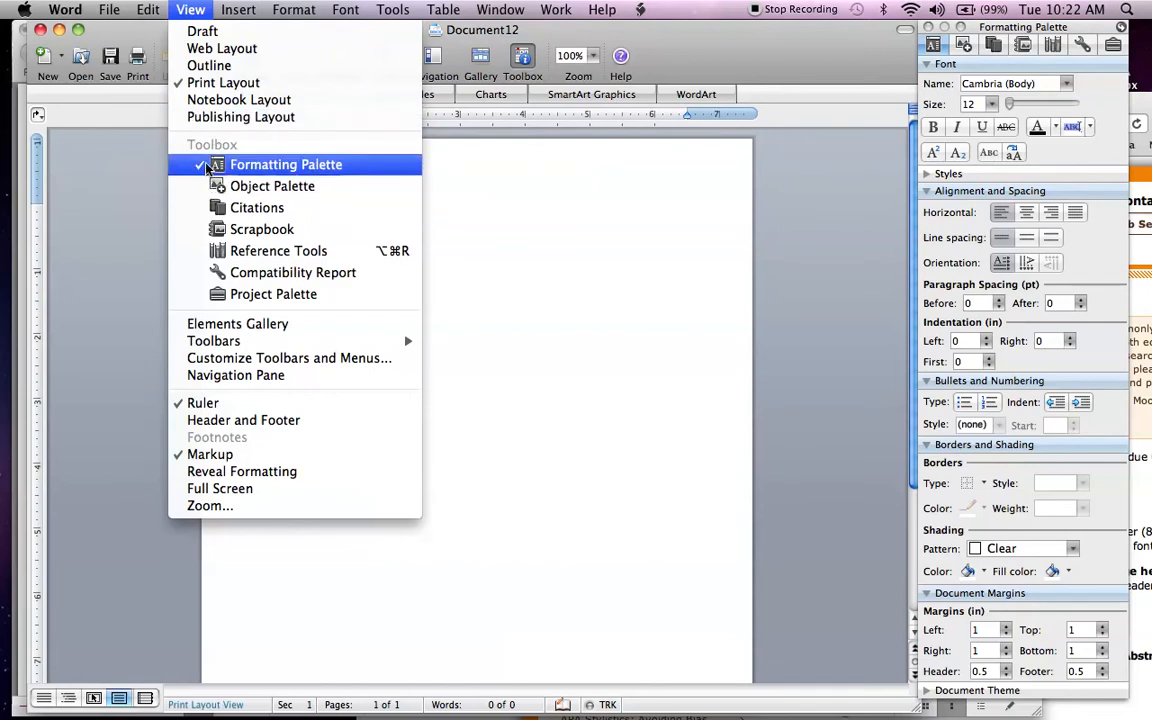
pyautogui.moveTo(293, 9)
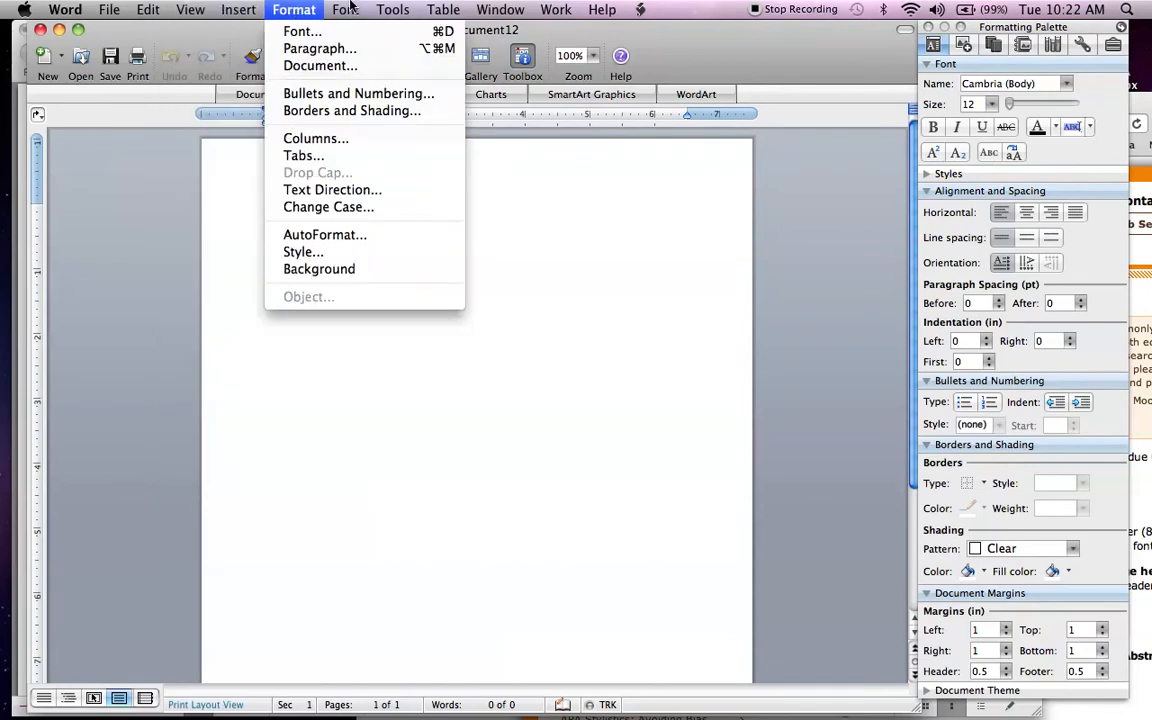
pyautogui.click(226, 9)
pyautogui.click(228, 10)
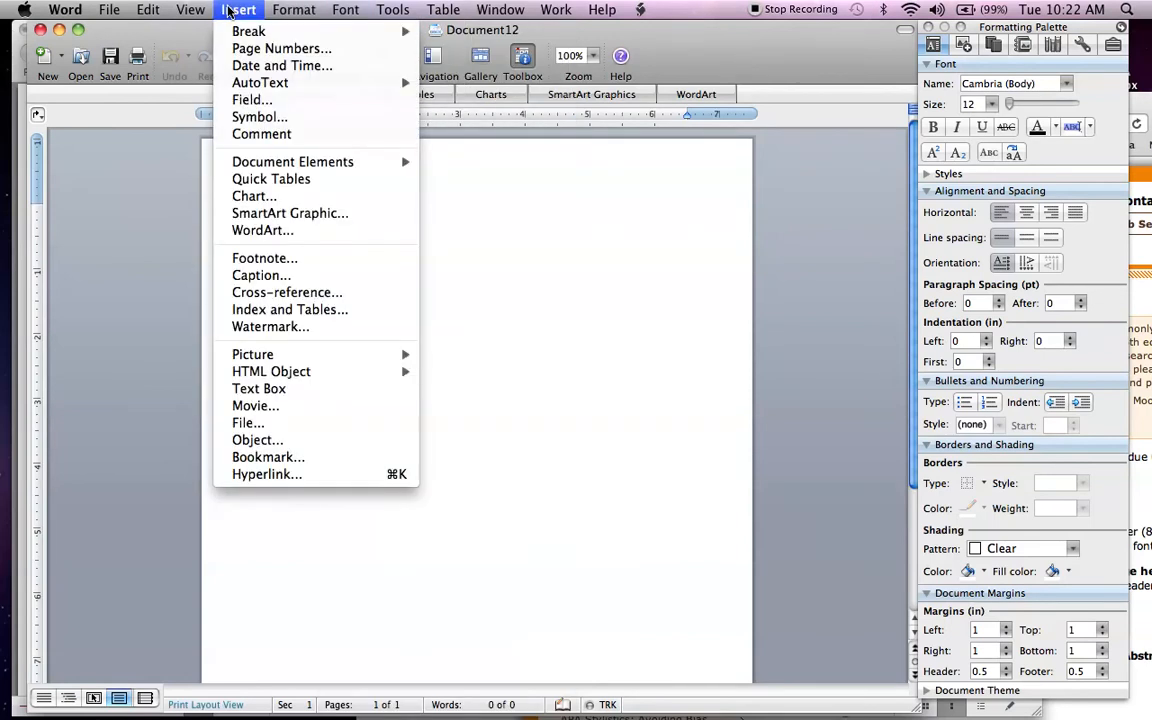
pyautogui.click(238, 12)
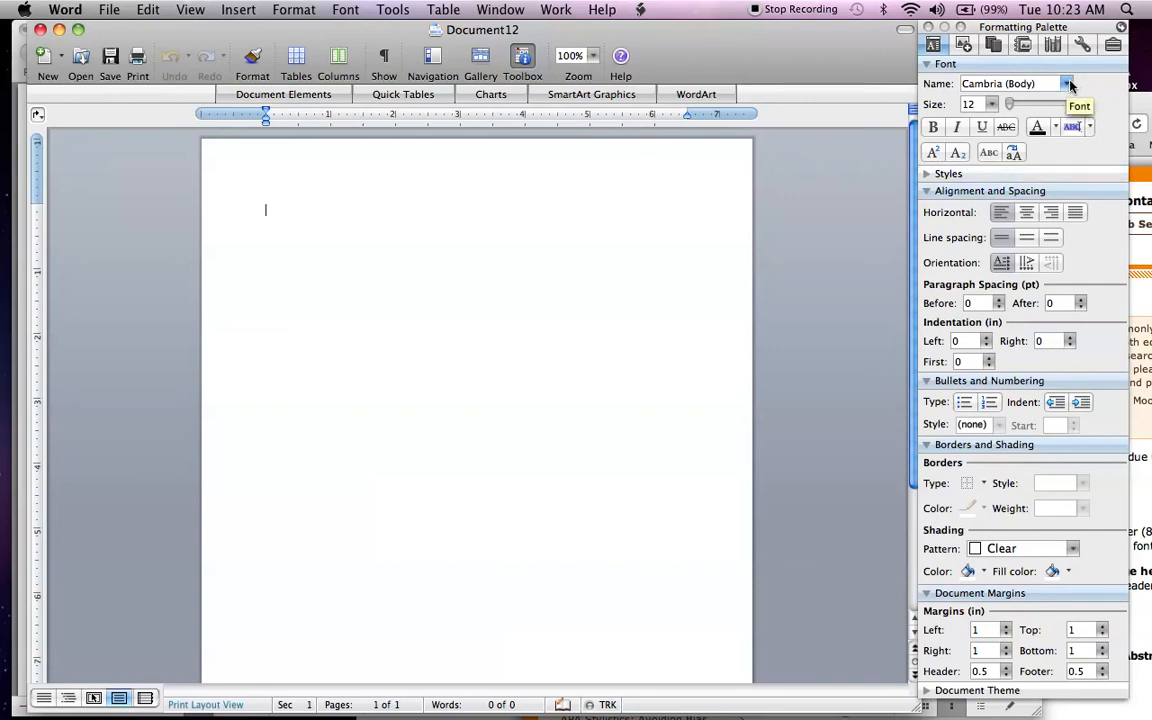
# - Set the blank document's font to Times New Roman and its line spacing to double
pyautogui.click(1067, 84)
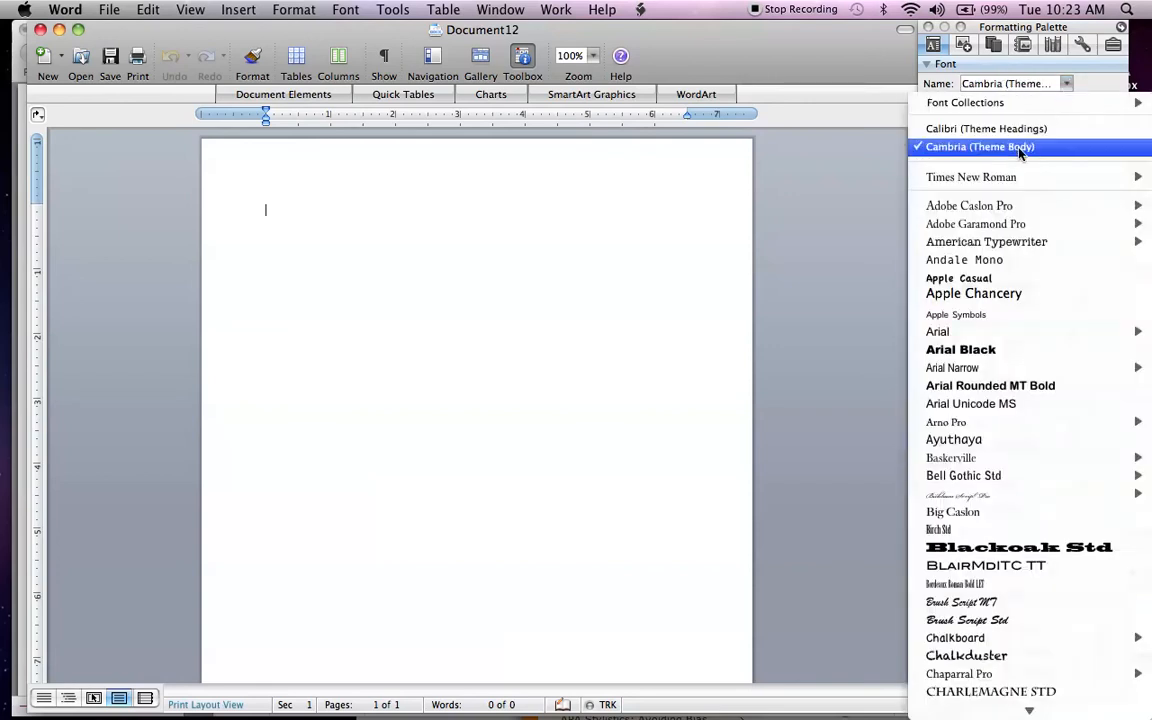
pyautogui.click(1003, 177)
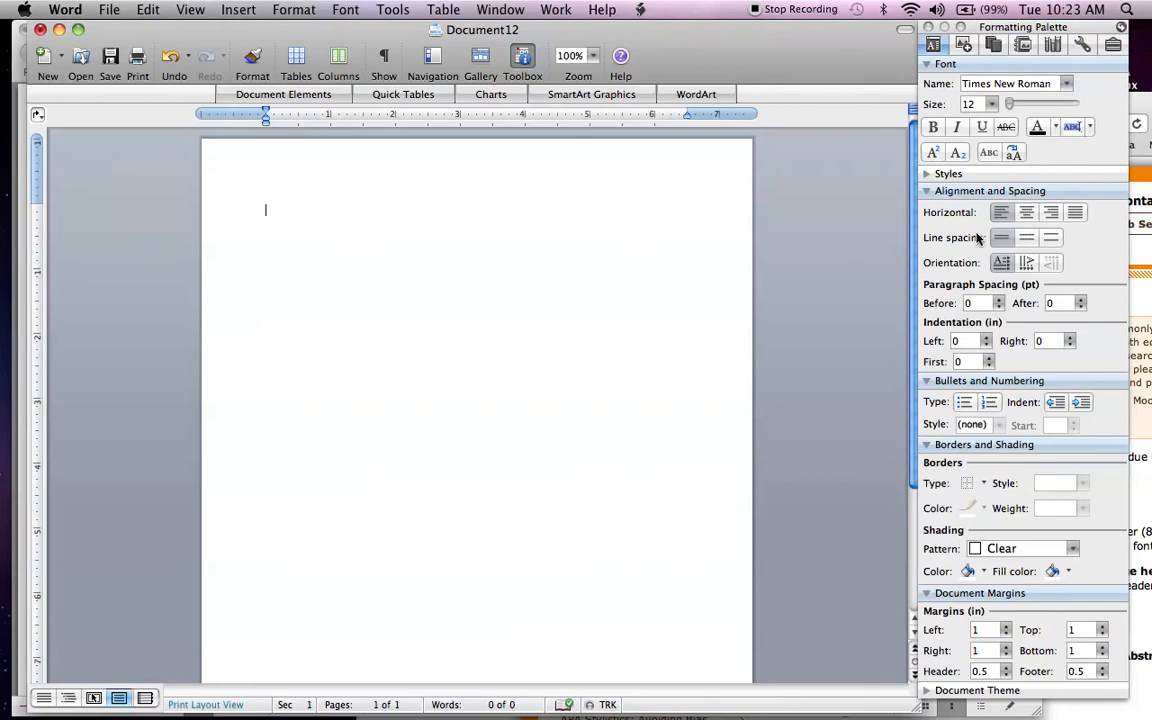
pyautogui.click(1049, 244)
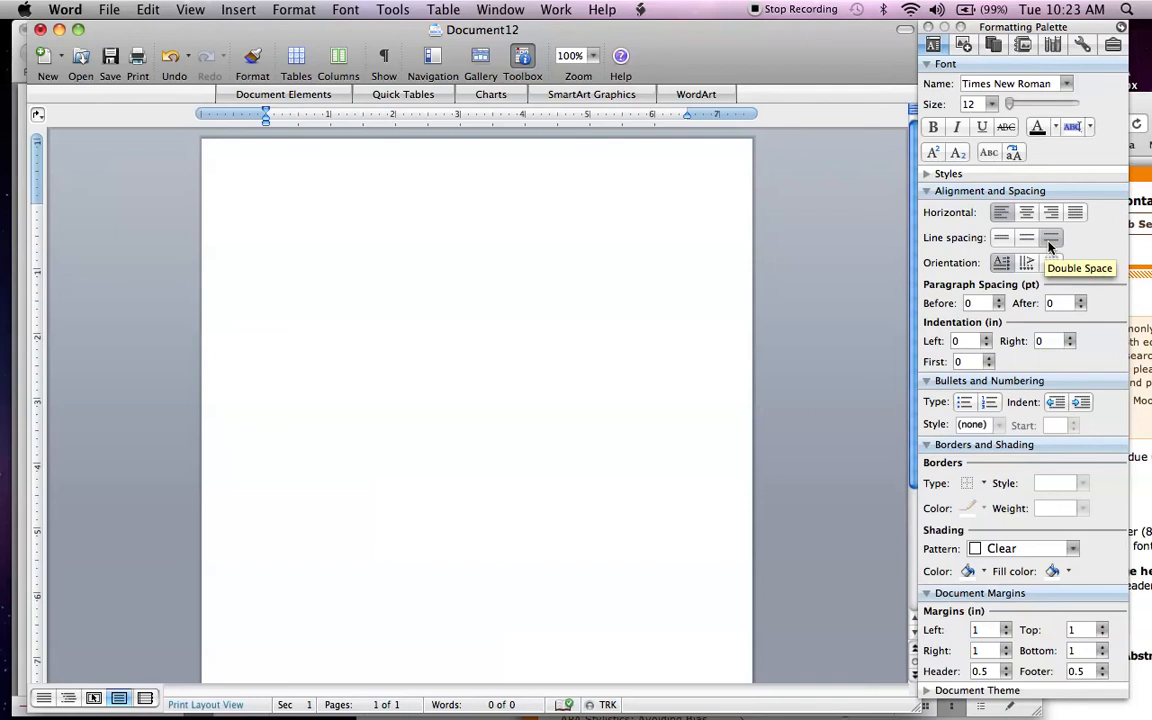
pyautogui.click(1050, 240)
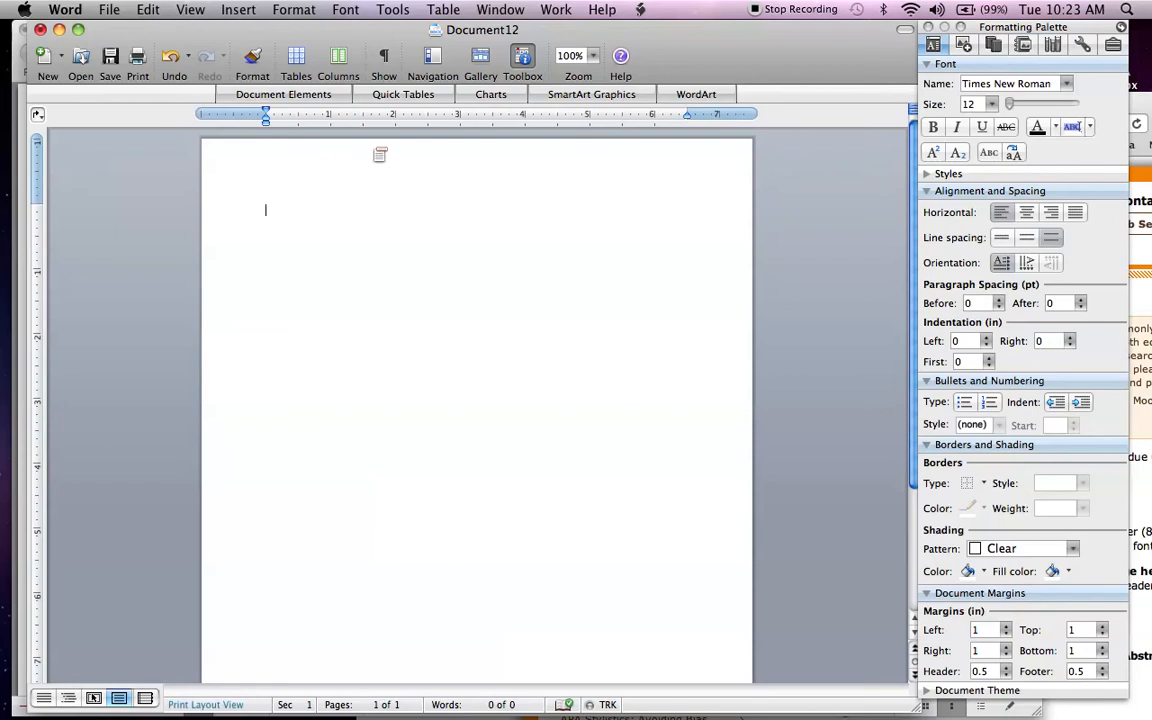
# - In the page header, insert a right-aligned page number shown on the first page and enable Different First Page
pyautogui.doubleClick(243, 188)
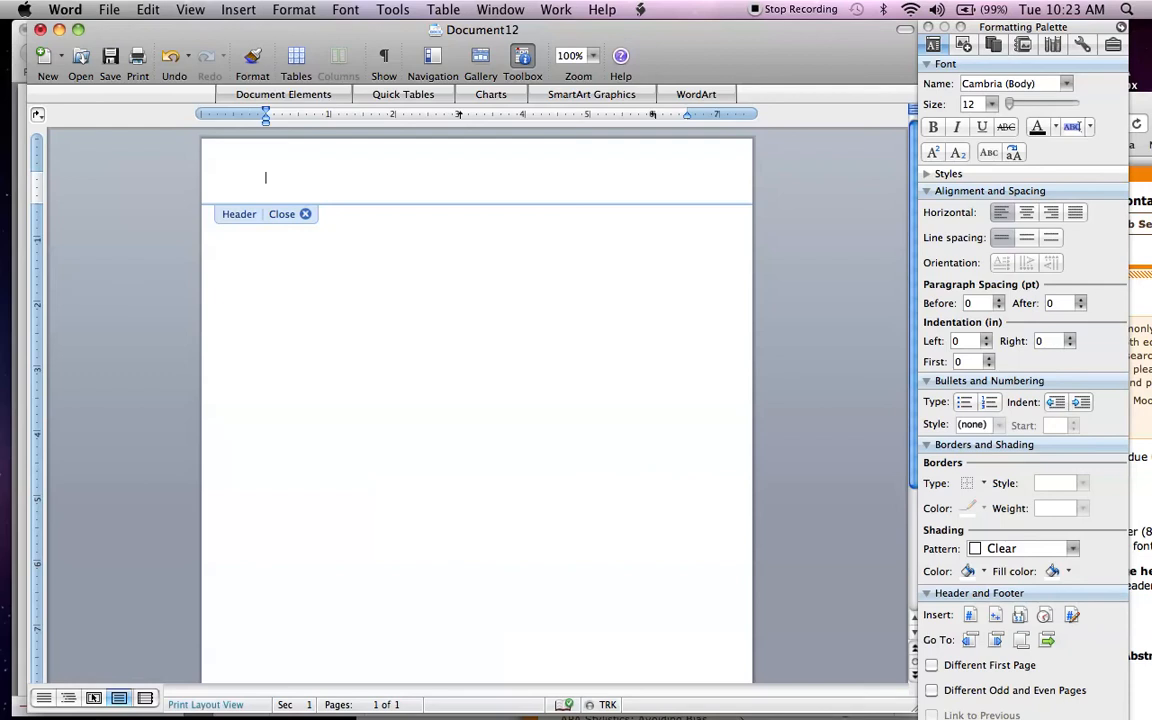
pyautogui.click(930, 667)
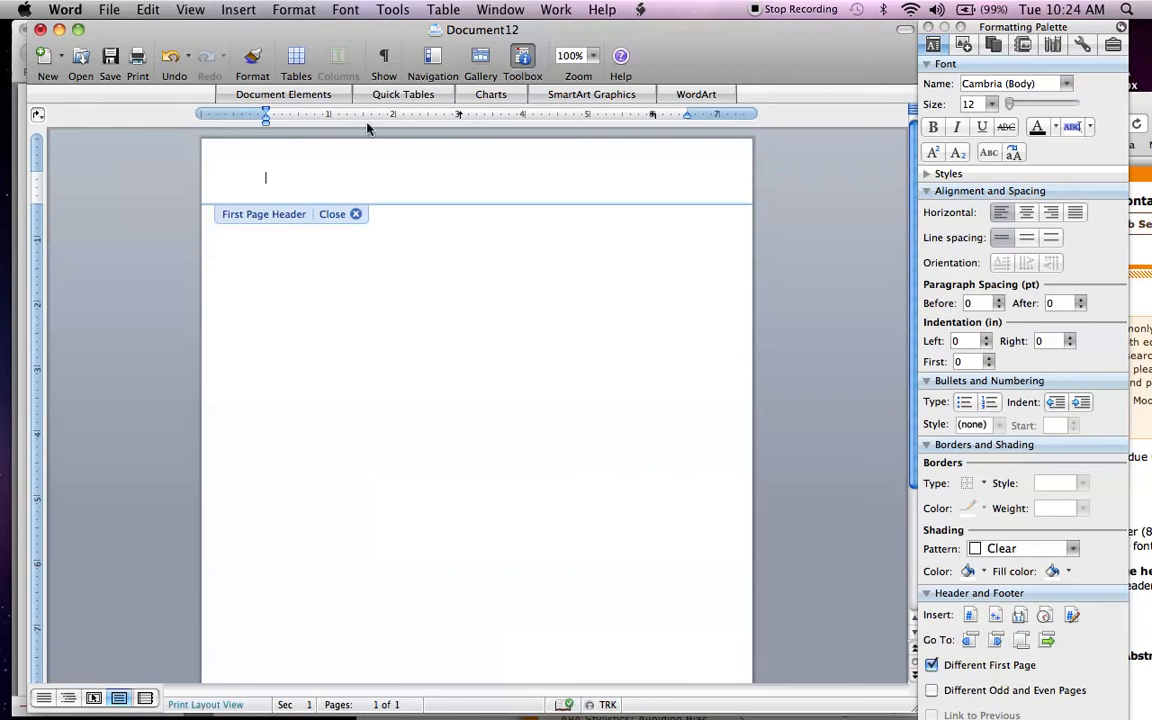
pyautogui.click(240, 9)
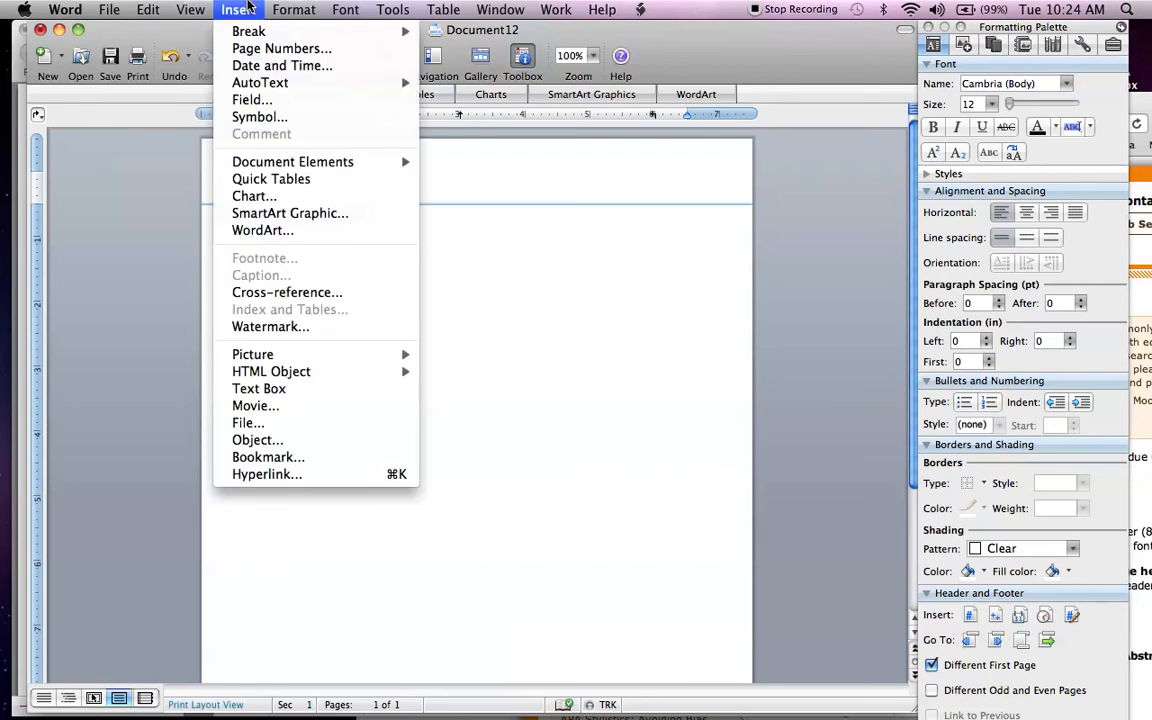
pyautogui.click(248, 8)
pyautogui.click(240, 9)
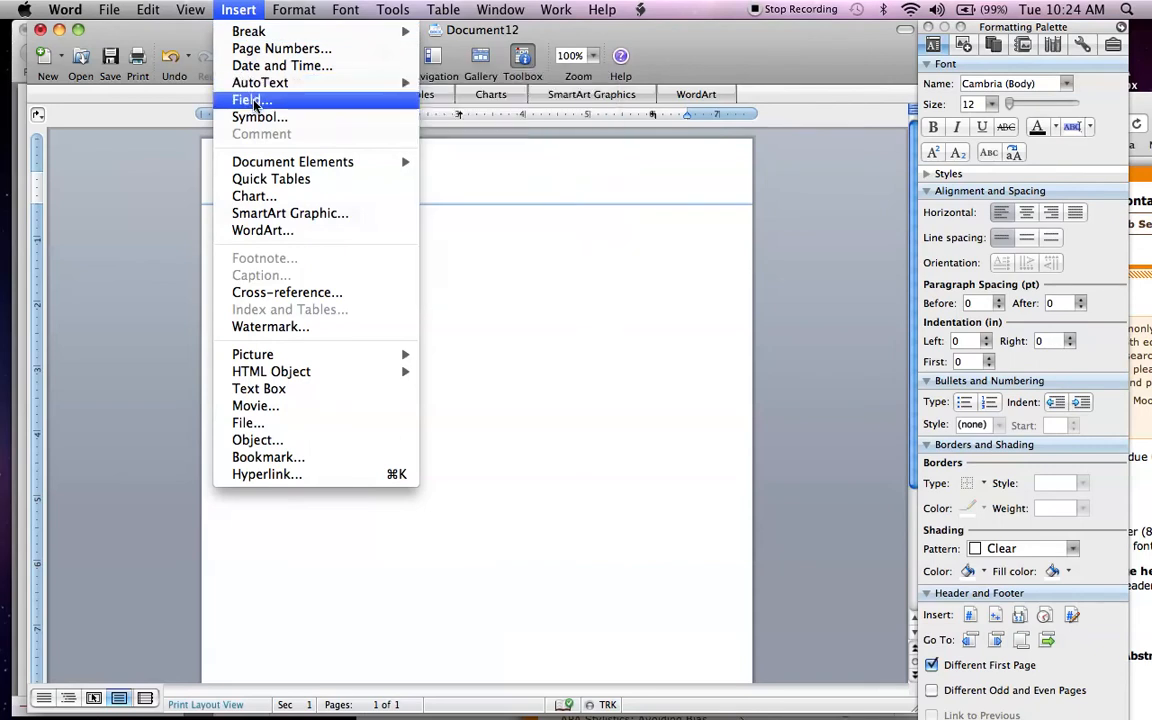
pyautogui.click(265, 48)
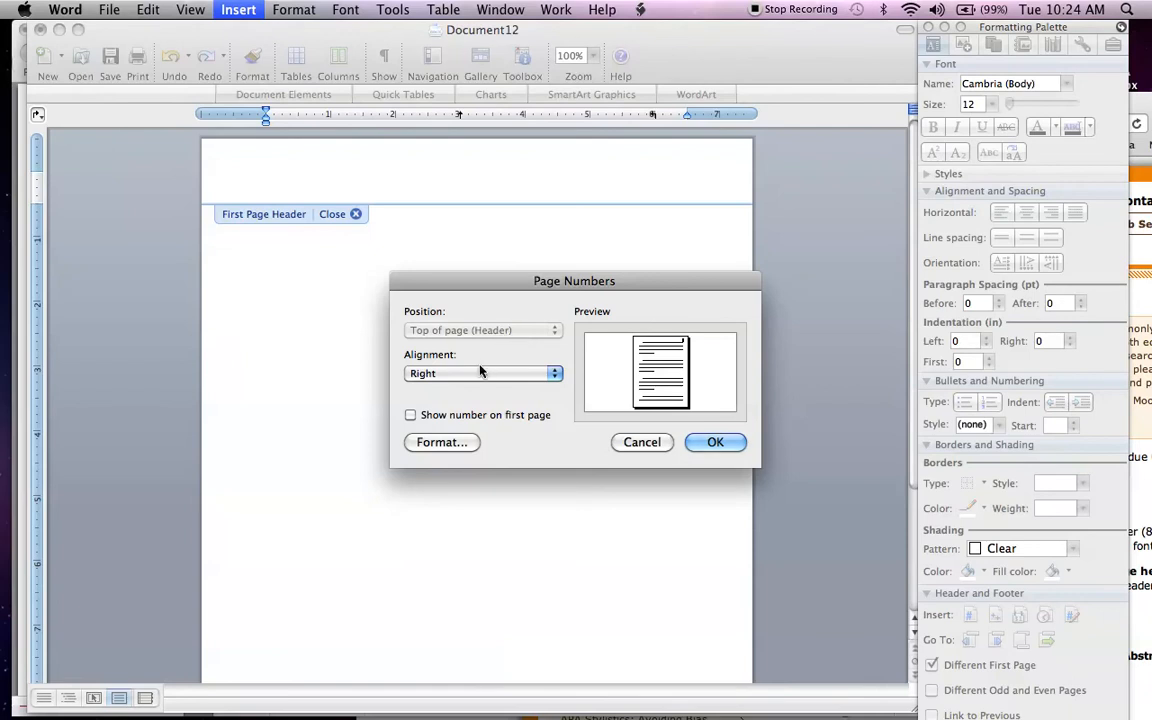
pyautogui.click(410, 414)
pyautogui.click(716, 442)
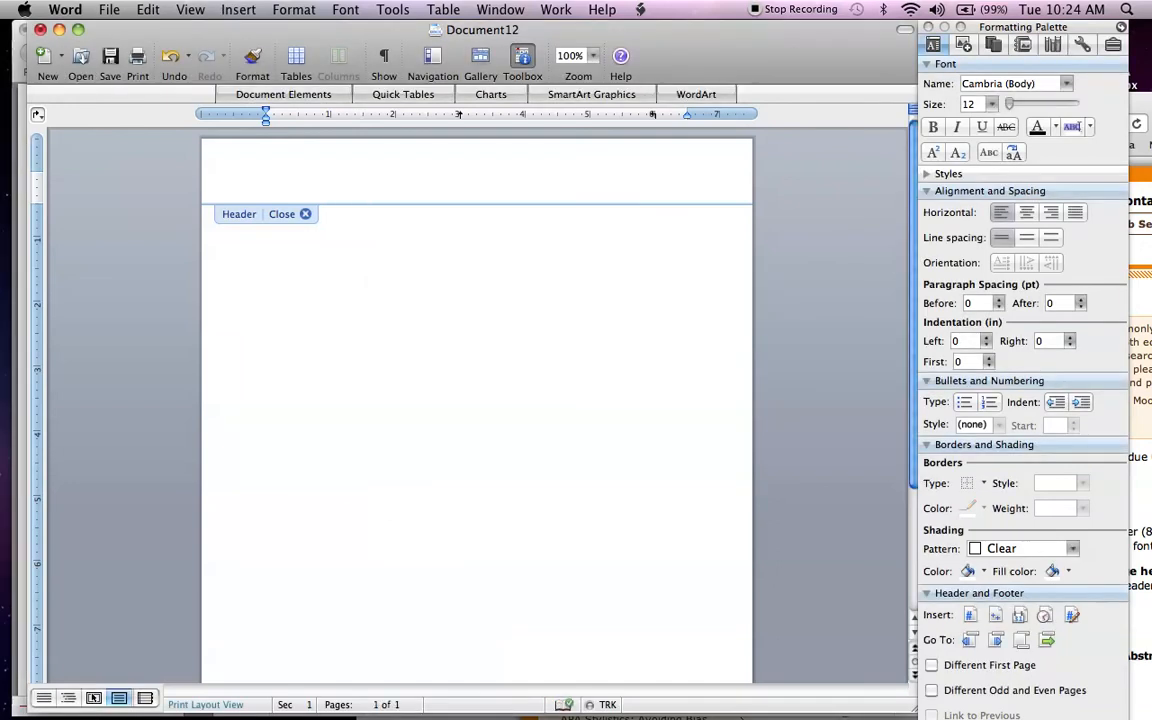
pyautogui.click(931, 665)
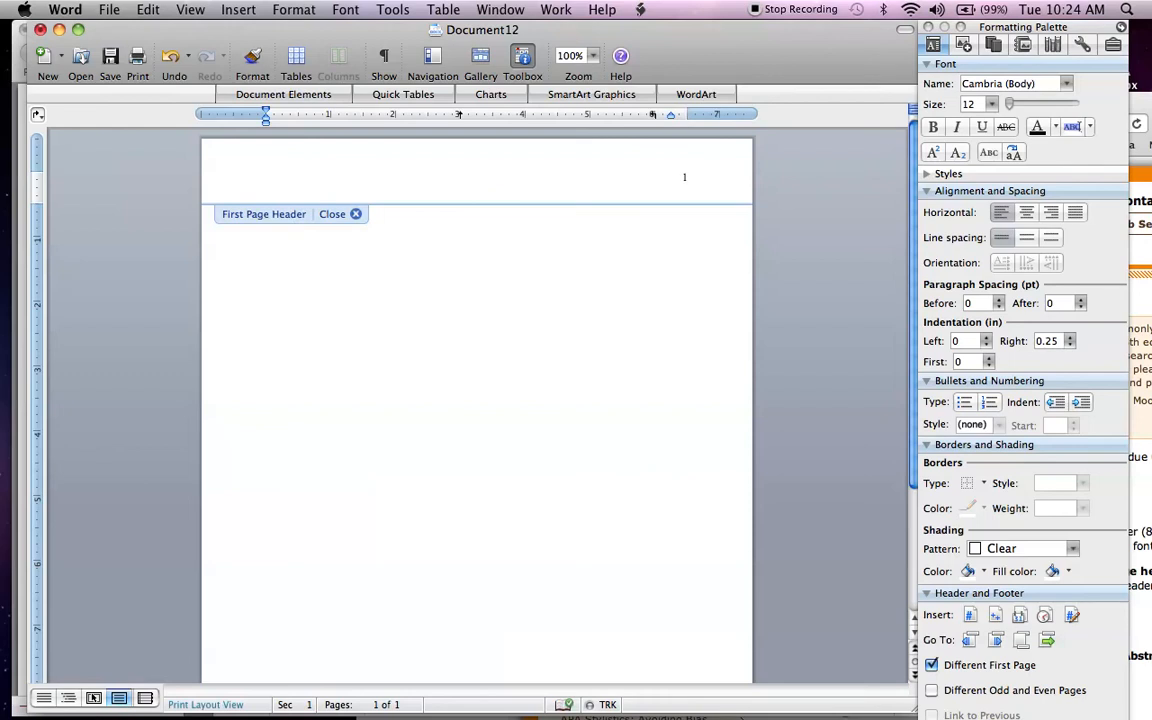
# - Enter "Running head: FJDLKSJFJDKFJSDKLJF" in the first page header, highlight its capitalised title part and return to the body
pyautogui.write('Running head: FJDLKSJFJDKFJSDKLJH')
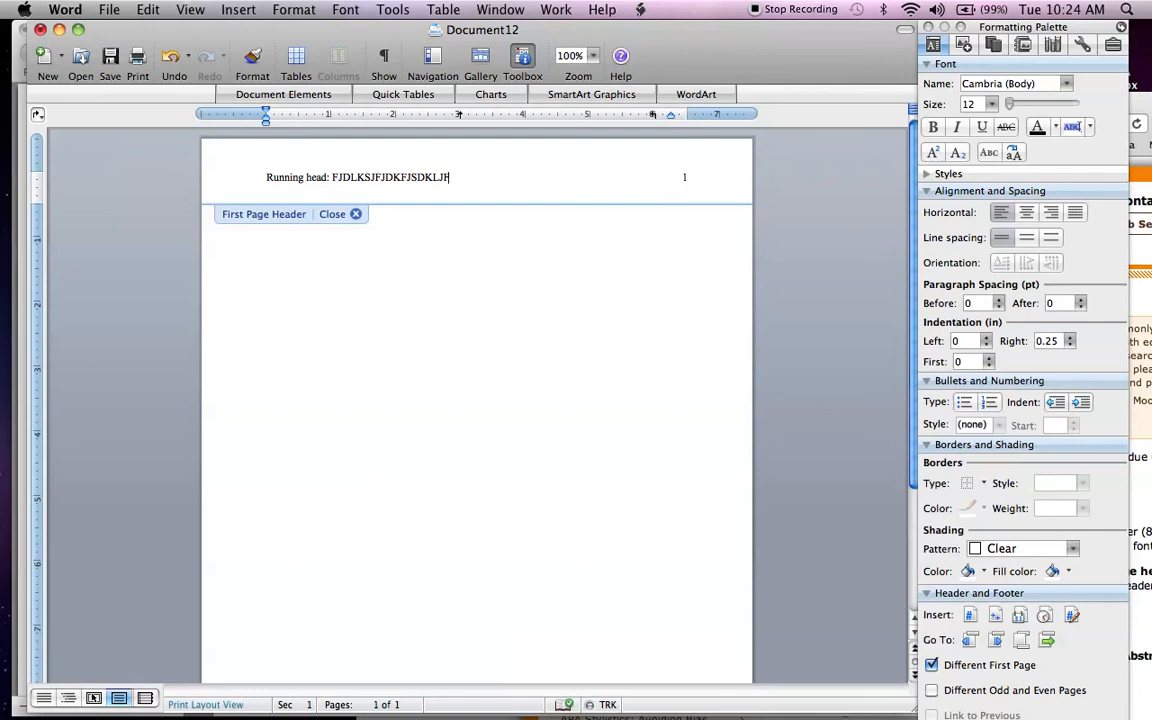
pyautogui.hotkey('shift', 'Left')
pyautogui.hotkey('shift', 'Left')
pyautogui.hotkey('shift', 'Left')
pyautogui.hotkey('shift', 'Left')
pyautogui.hotkey('shift', 'Left')
pyautogui.hotkey('shift', 'Left')
pyautogui.hotkey('shift', 'Left')
pyautogui.hotkey('shift', 'Left')
pyautogui.hotkey('shift', 'Left')
pyautogui.hotkey('shift', 'Left')
pyautogui.hotkey('shift', 'Left')
pyautogui.hotkey('shift', 'Left')
pyautogui.hotkey('shift', 'Left')
pyautogui.hotkey('shift', 'Left')
pyautogui.hotkey('shift', 'Left')
pyautogui.hotkey('shift', 'Left')
pyautogui.hotkey('shift', 'Left')
pyautogui.hotkey('shift', 'Left')
pyautogui.hotkey('shift', 'Left')
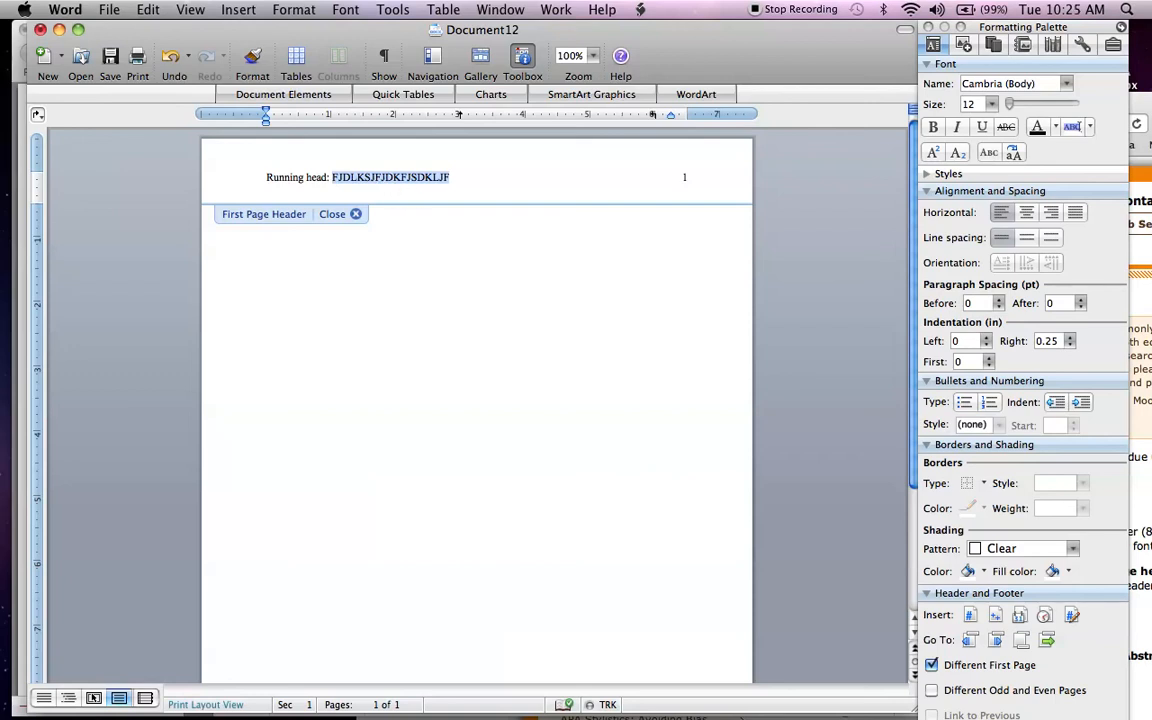
pyautogui.doubleClick(420, 290)
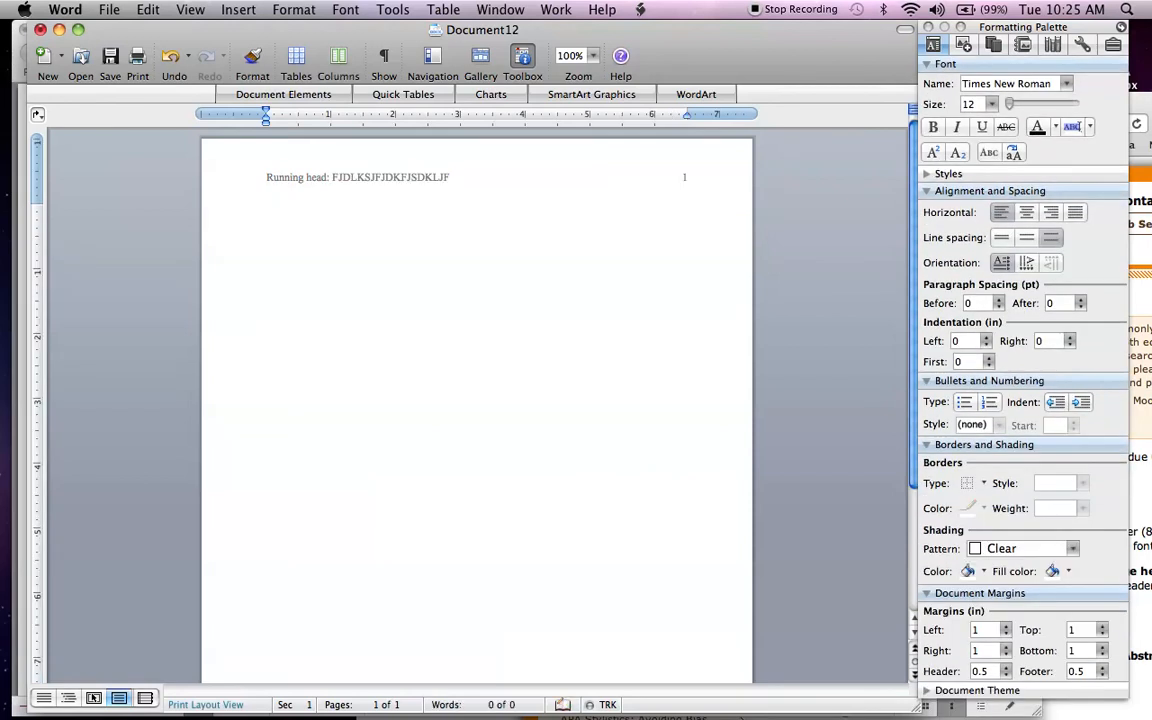
# - Add five blank lines at the start of the title page body and center the resulting line
pyautogui.press('Return')
pyautogui.press('Return')
pyautogui.press('Return')
pyautogui.press('Return')
pyautogui.press('Return')
pyautogui.press('BackSpace')
pyautogui.press('Return')
pyautogui.click(1027, 213)
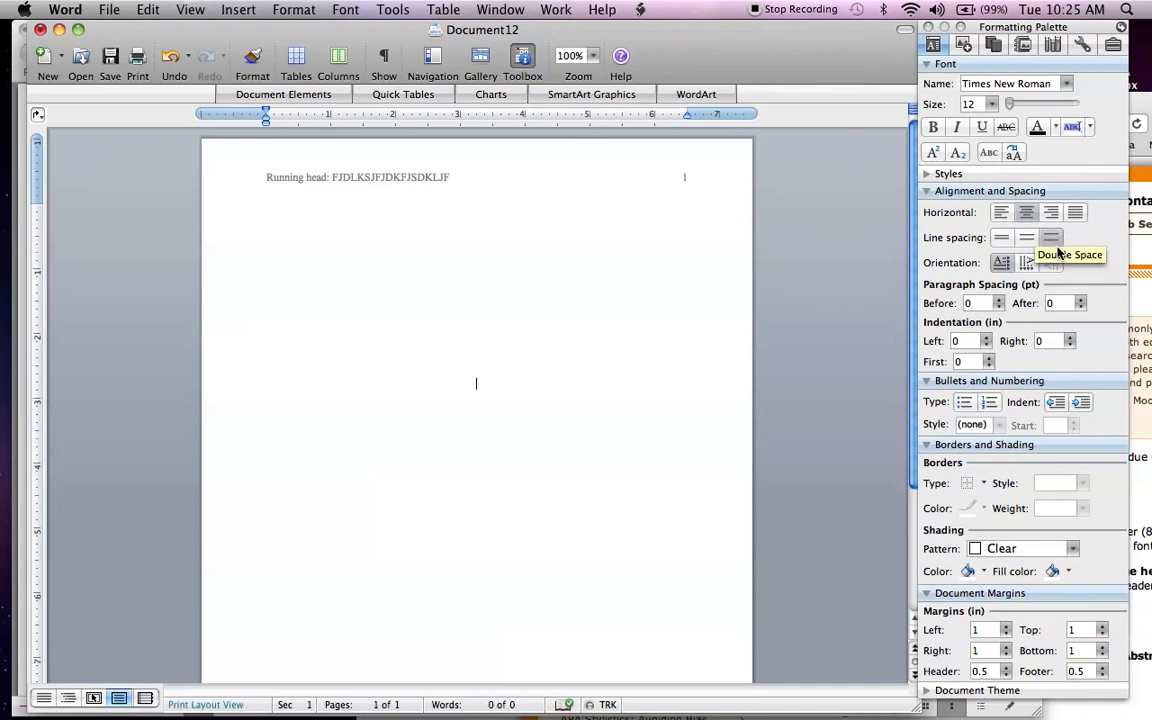
# - Enter the centered title "Tsdashdhasd Adsdjsdjha of Adjdjdkks" with "Sdjkssdj Kjsdsdsd" on the line below it
pyautogui.write('Tsdashdhasd Adsdjs')
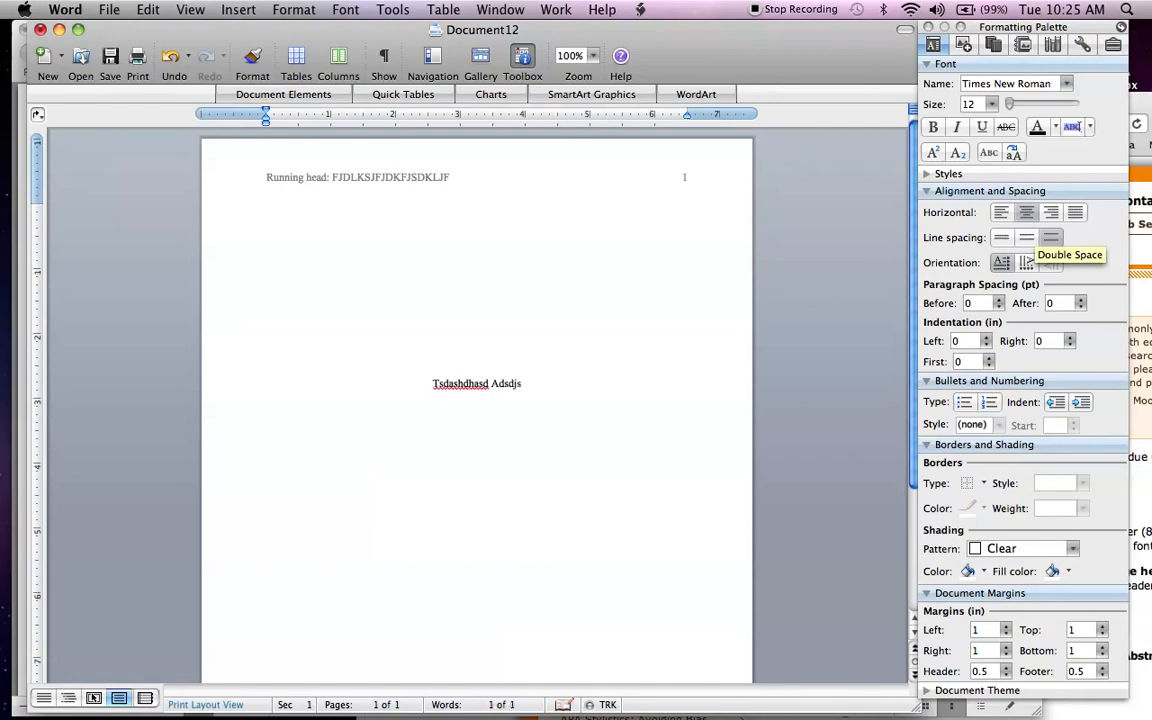
pyautogui.write('djha of')
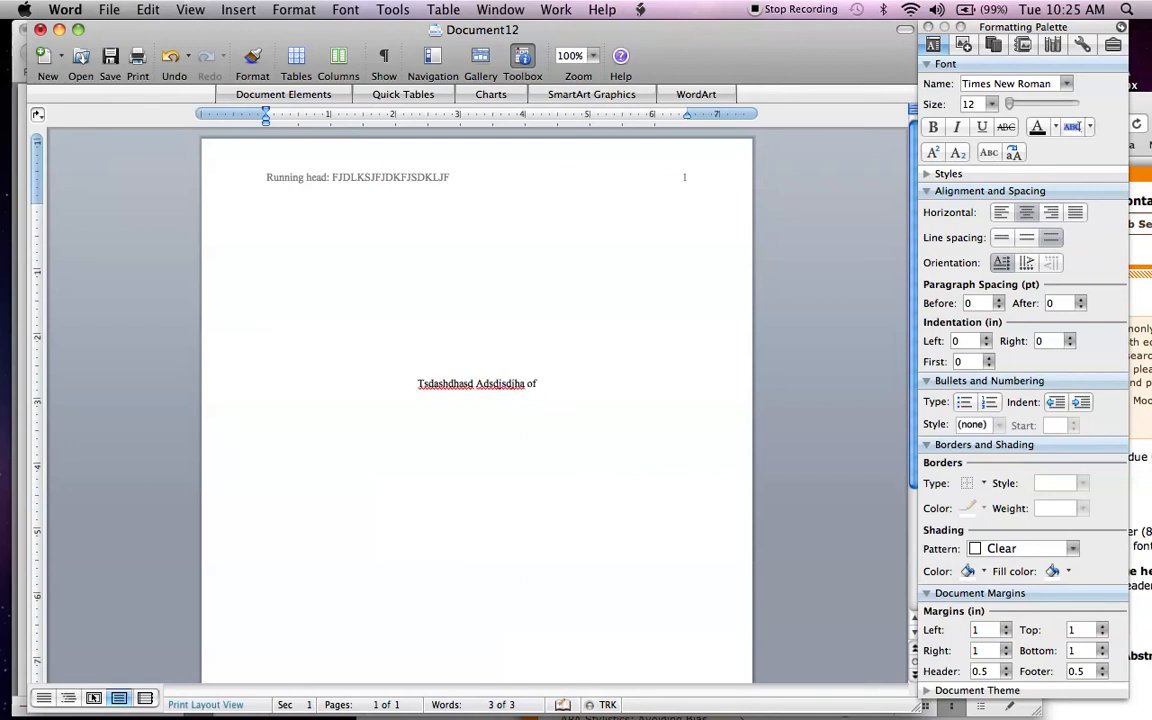
pyautogui.write(' Adjdjdkks')
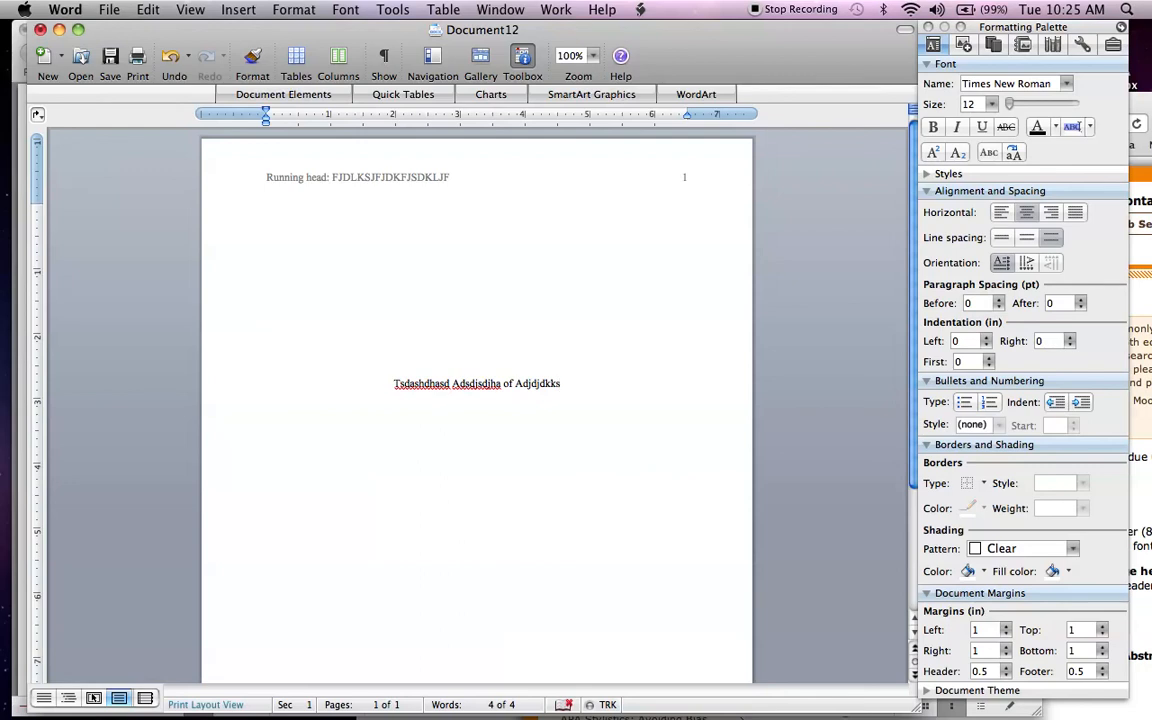
pyautogui.write('Sdjkssdj Kjsdsdsd')
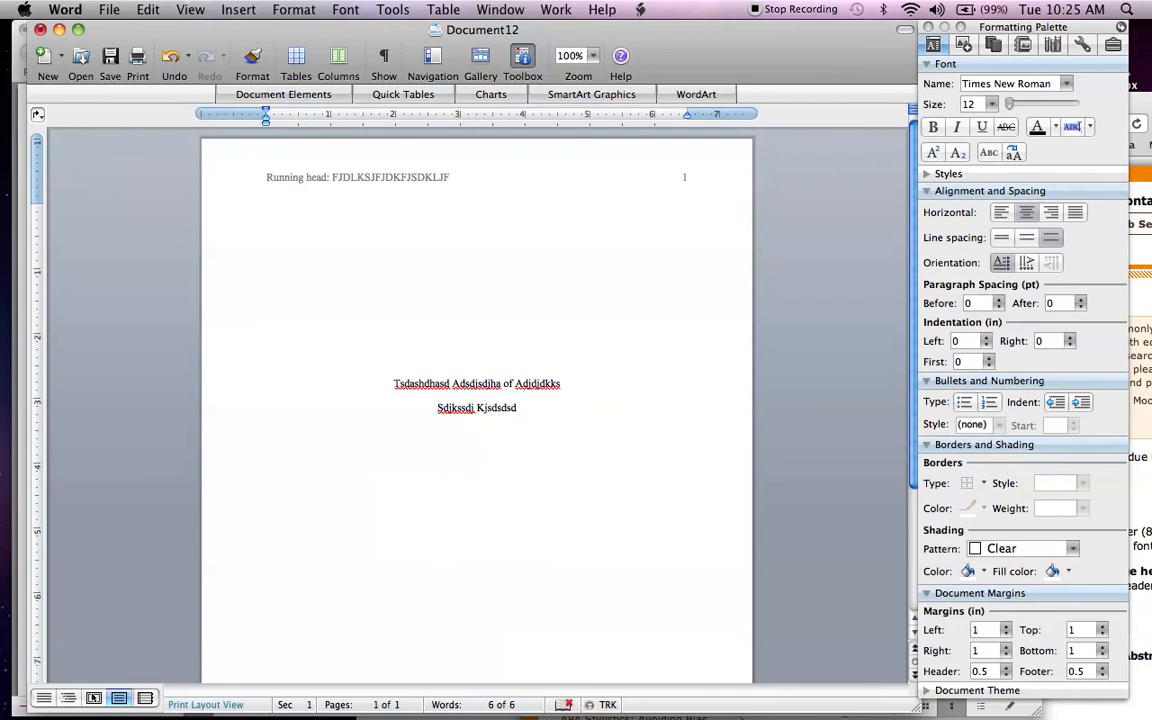
# - Add "Student" and "Antioch University Santa Barbara" as two separate centered lines below the title text
pyautogui.press('Return')
pyautogui.write('Student')
pyautogui.press('BackSpace')
pyautogui.press('Return')
pyautogui.write('Anti')
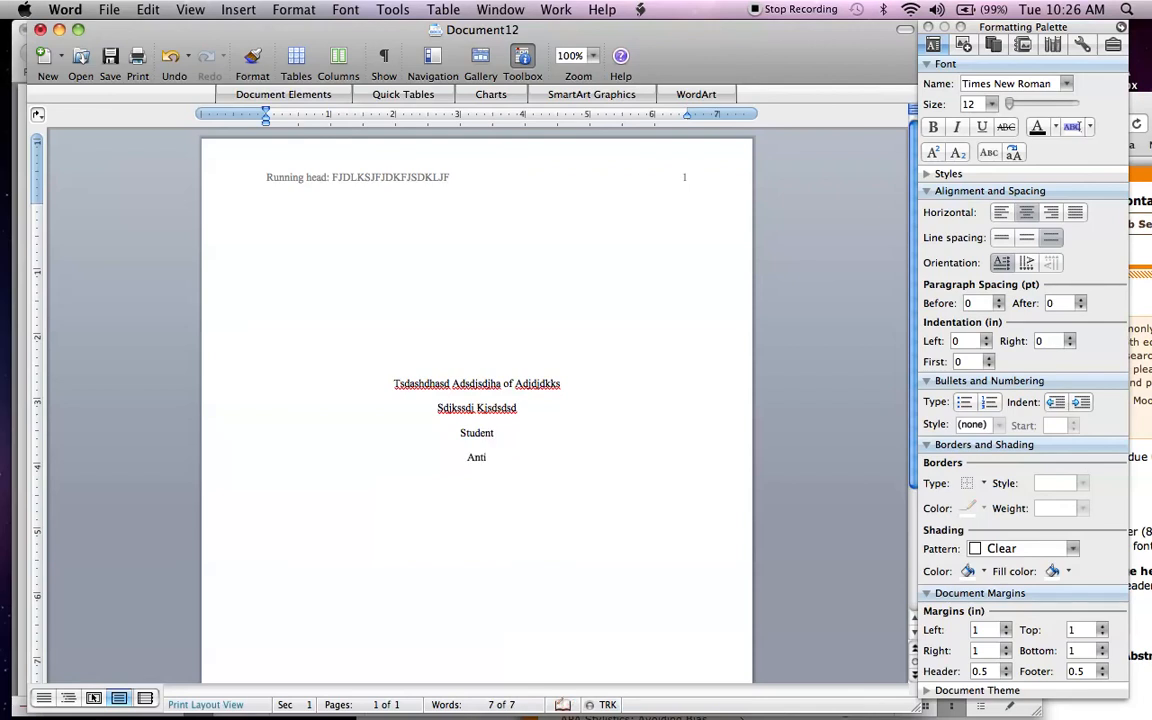
pyautogui.write('och Un')
pyautogui.write('versity')
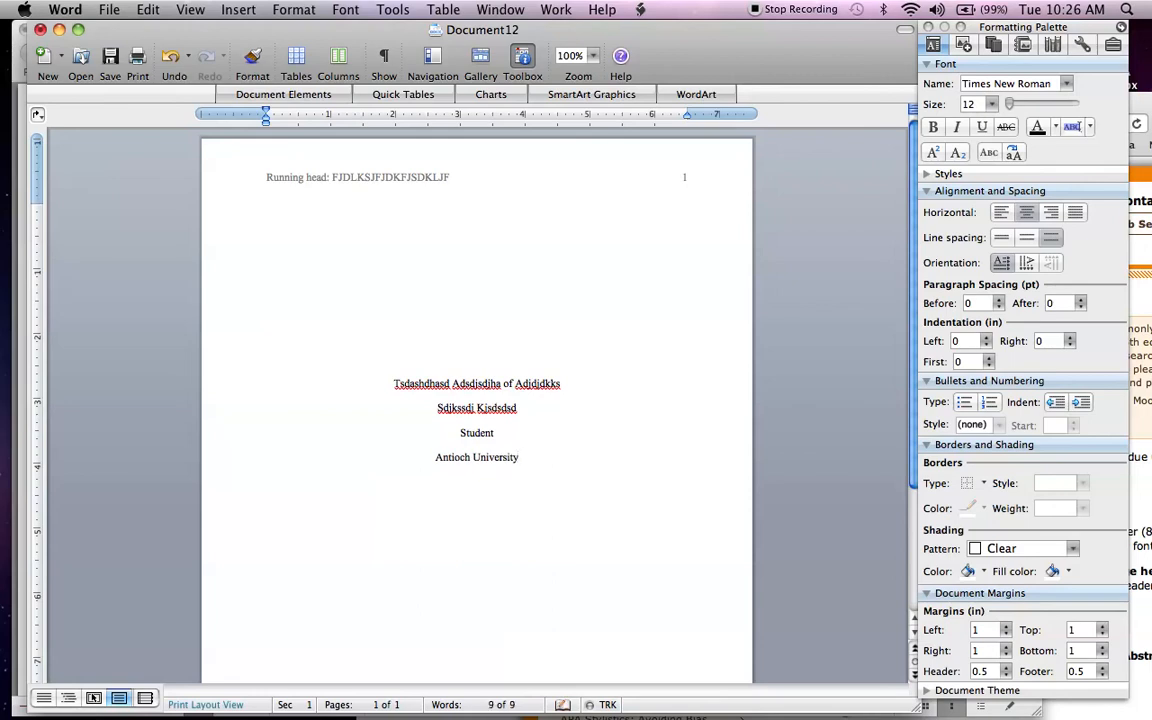
pyautogui.write(' Santa Barbara')
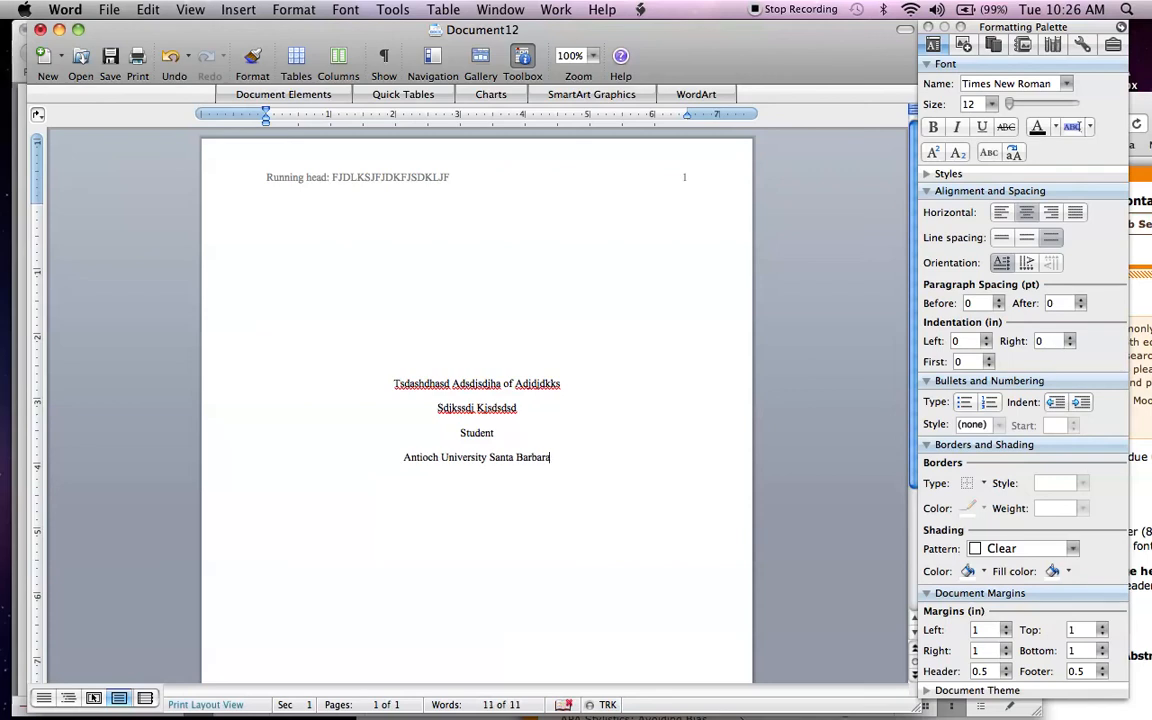
# - Review the title page's layout from the running head down to the end of the page
pyautogui.scroll(-3, 476, 400)
pyautogui.scroll(3, 476, 400)
pyautogui.scroll(-3, 477, 410)
pyautogui.scroll(3, 477, 410)
pyautogui.scroll(-5, 477, 400)
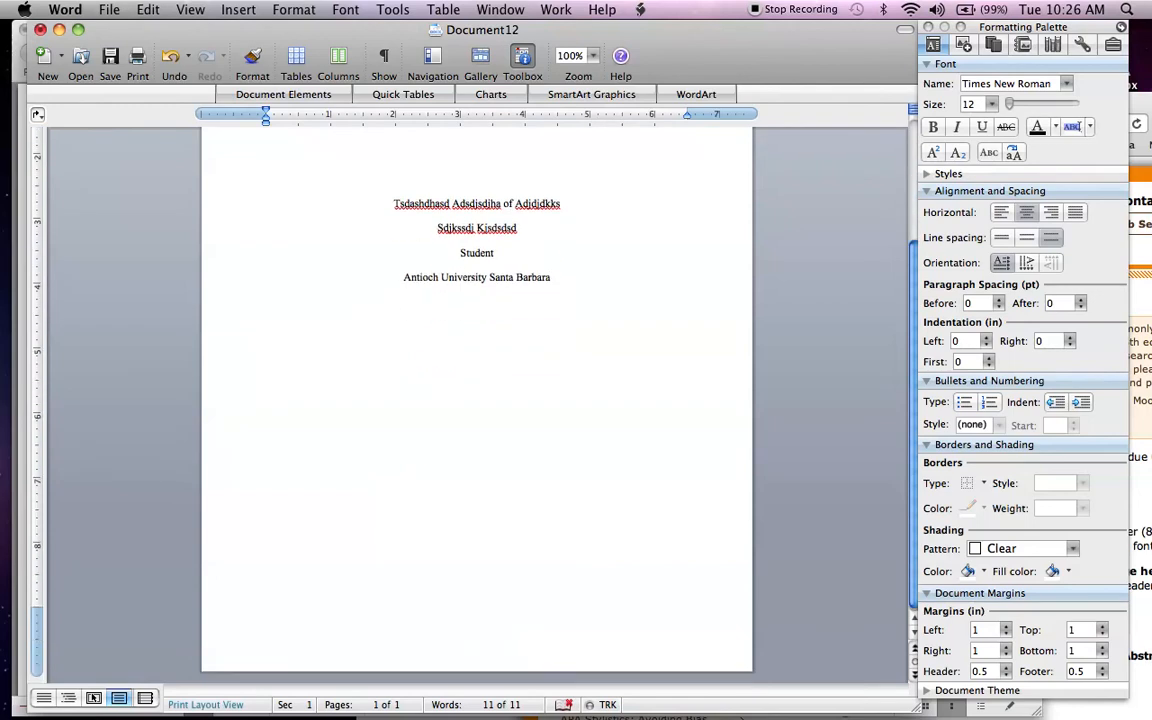
pyautogui.scroll(4, 477, 400)
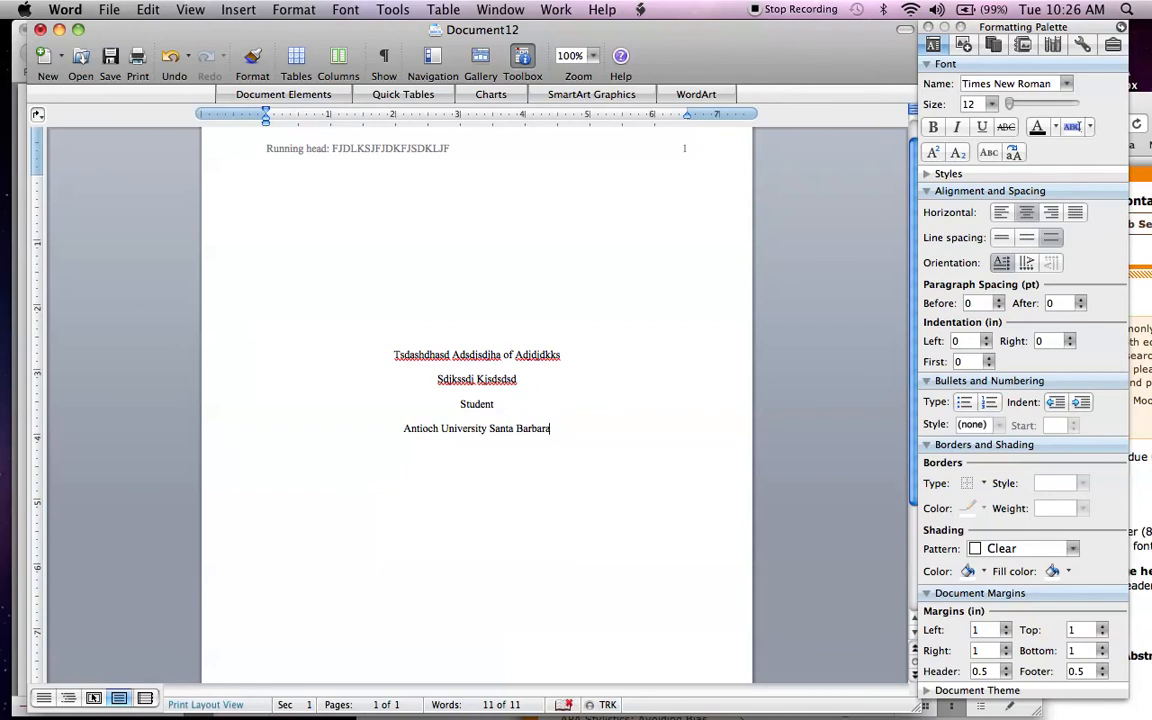
pyautogui.scroll(1, 477, 400)
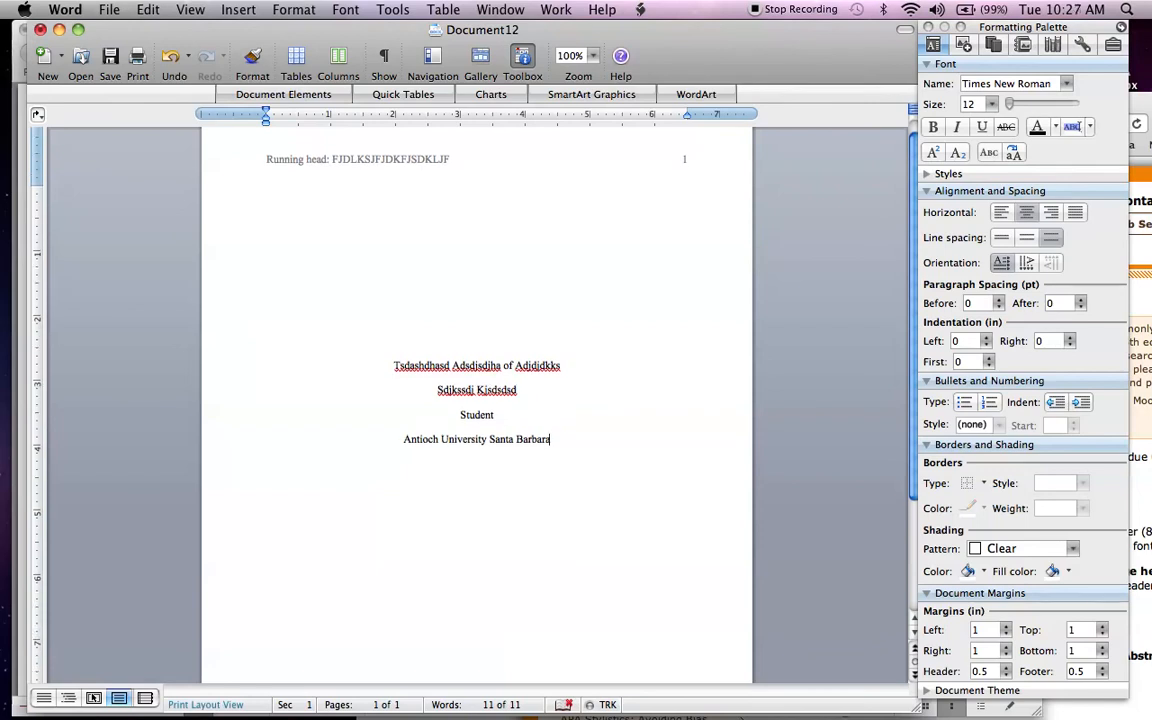
pyautogui.scroll(2, 477, 400)
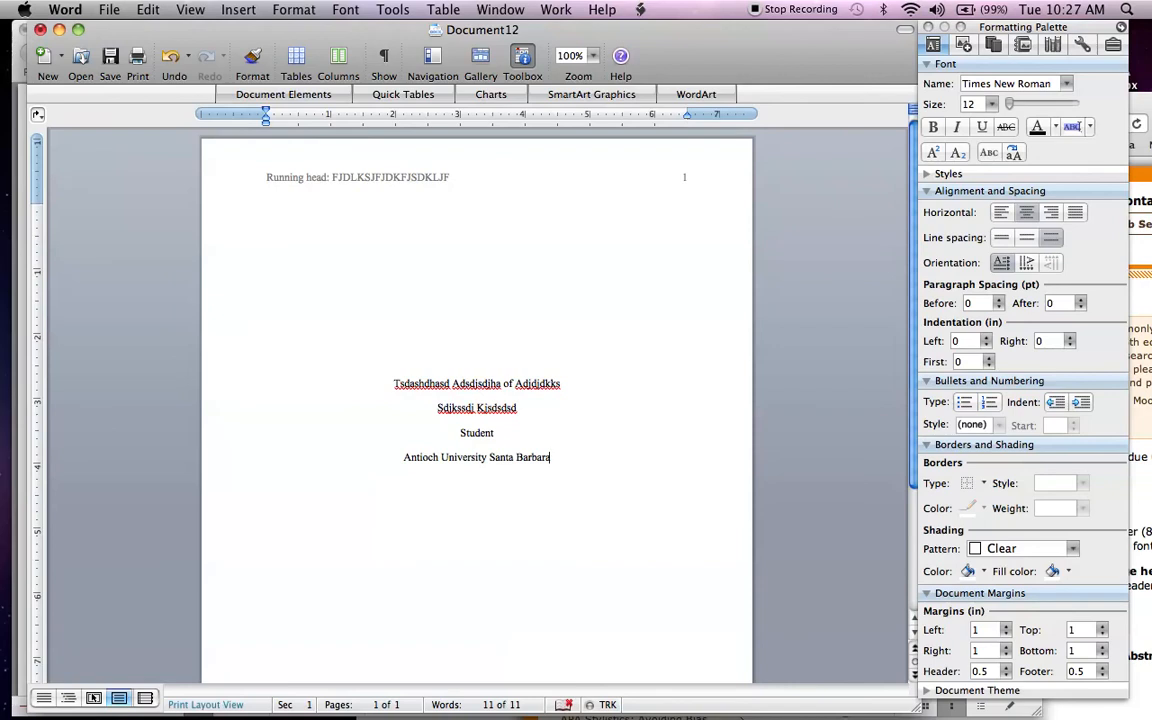